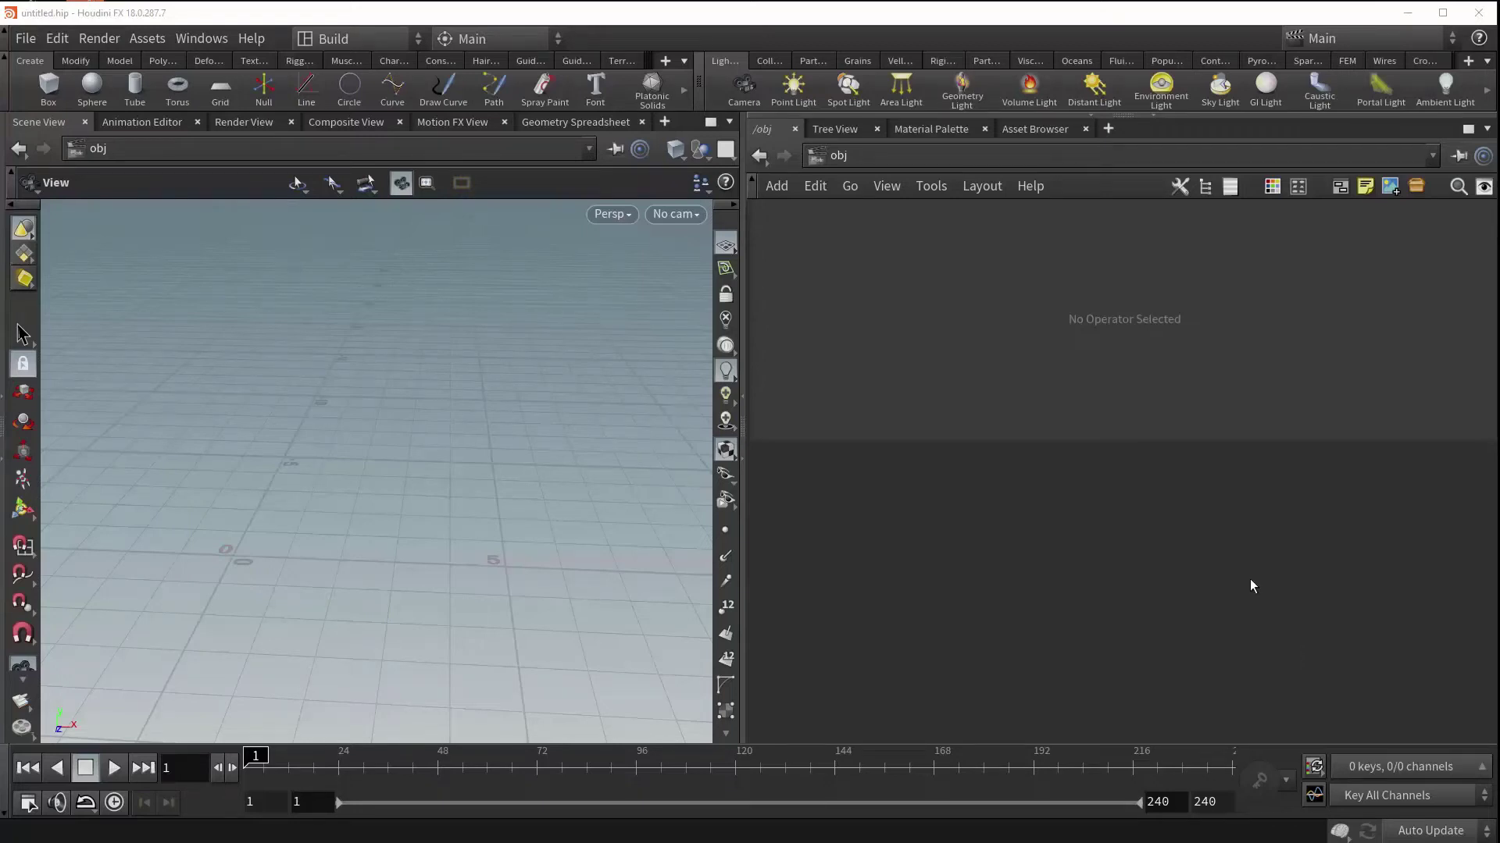
Create a Geometry node, geo1, in the network and dive inside it
key(Tab)
text(g)
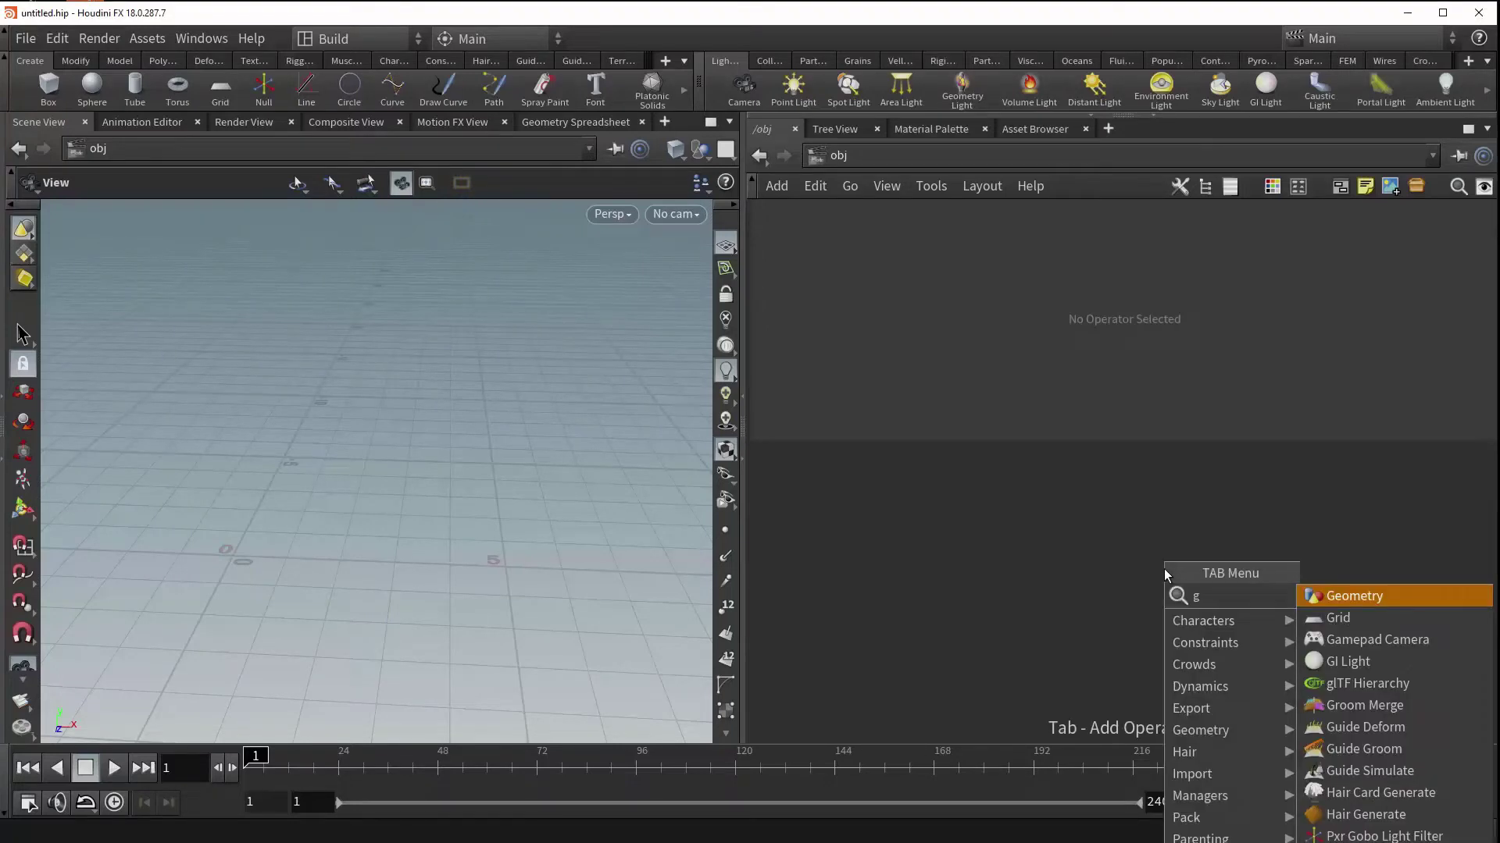
key(Return)
click(1076, 598)
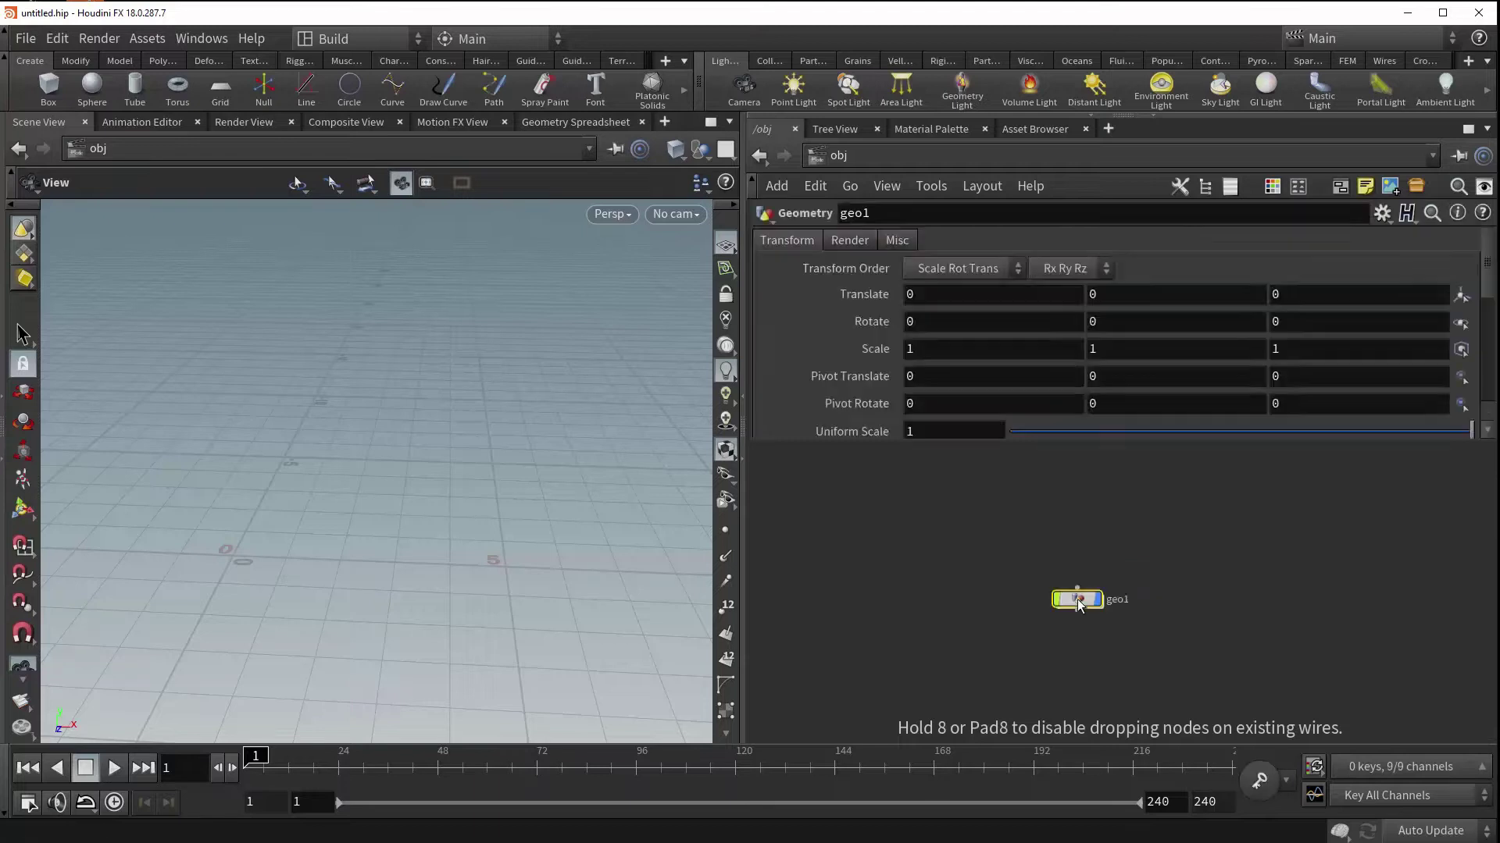
double_click(1076, 598)
Add a Tube node, tube1, inside geo1 and frame the open tube in the viewport
key(Tab)
text(tube)
key(Return)
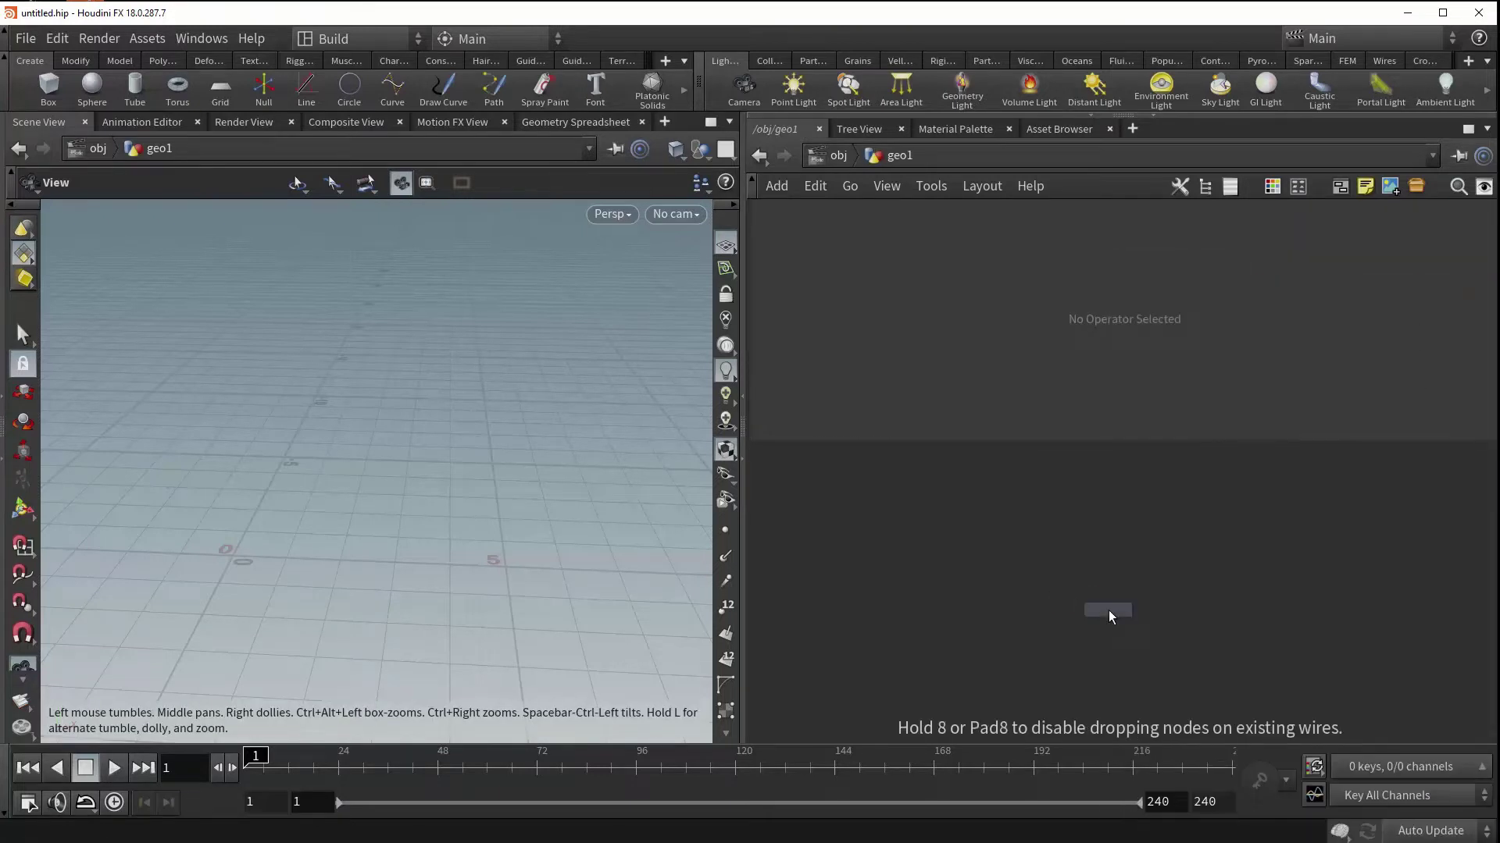
click(1108, 611)
key(h)
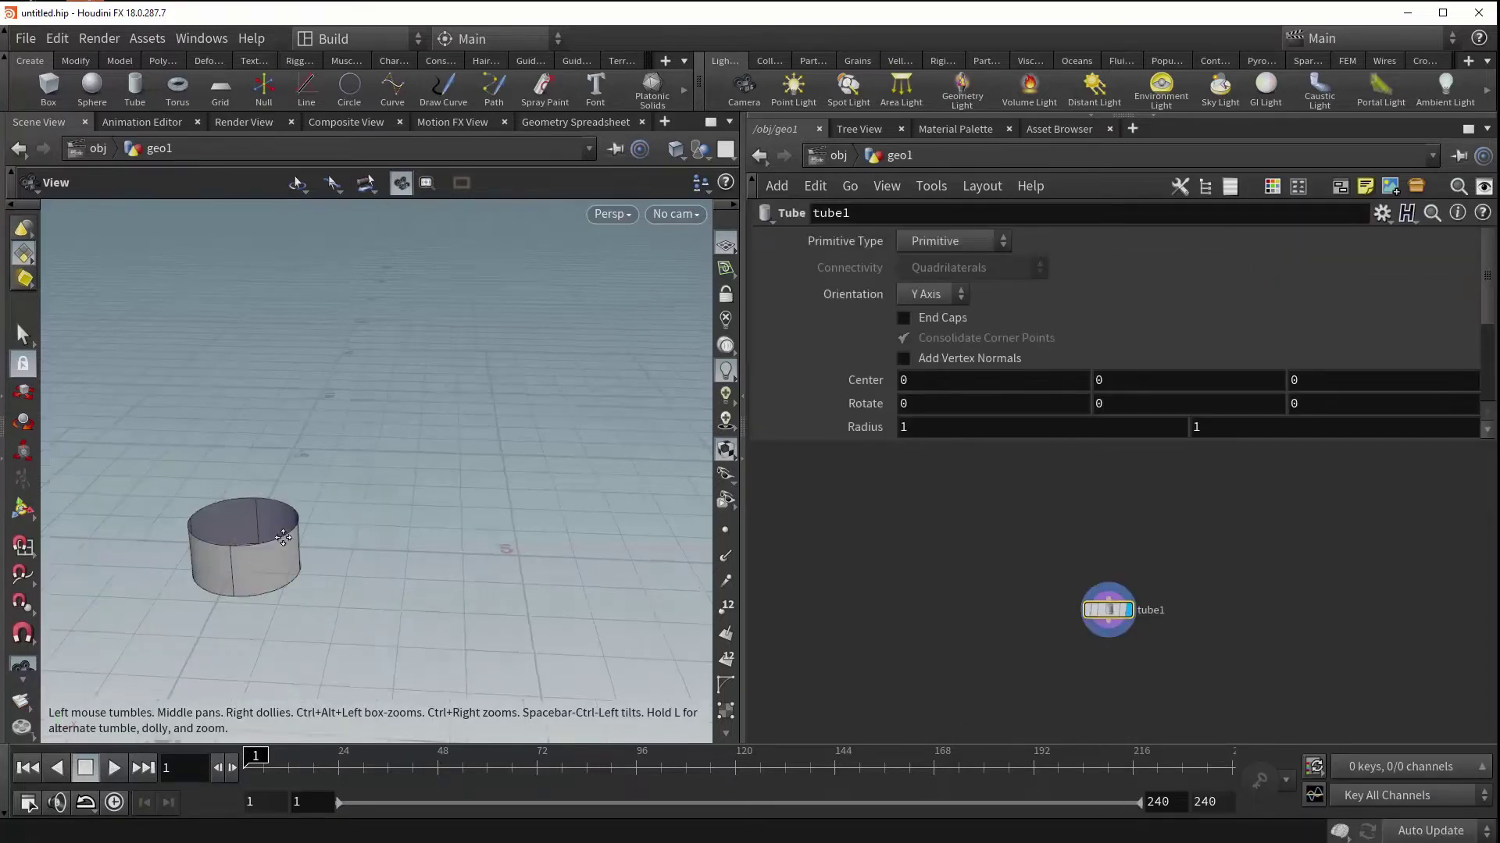
drag(463, 470, 295, 536)
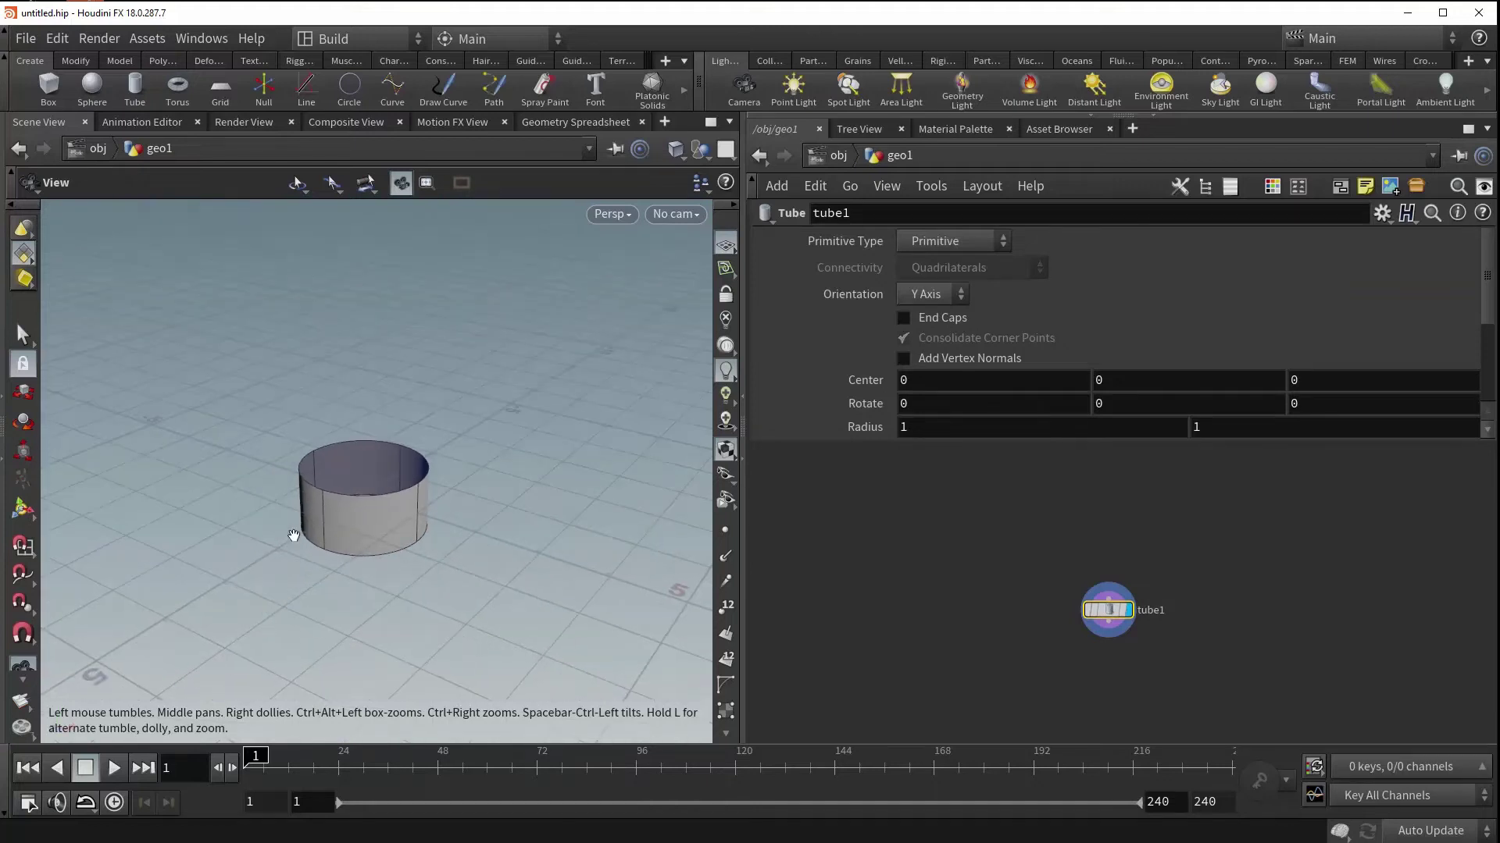
drag(817, 442, 816, 500)
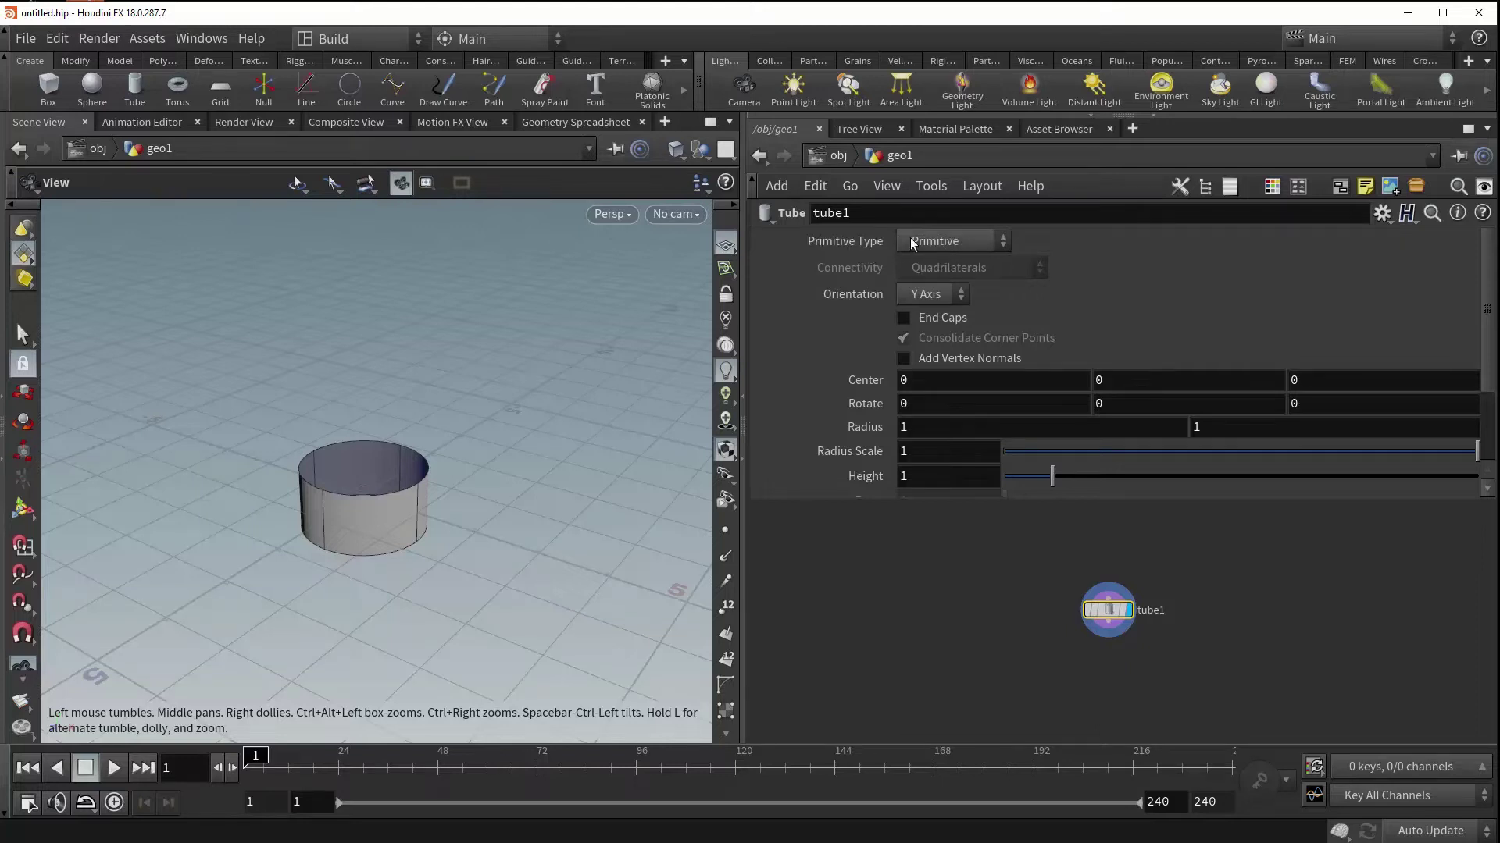
Switch the tube's Primitive Type to Polygon, compare it with Primitive, and settle on Polygon
click(948, 244)
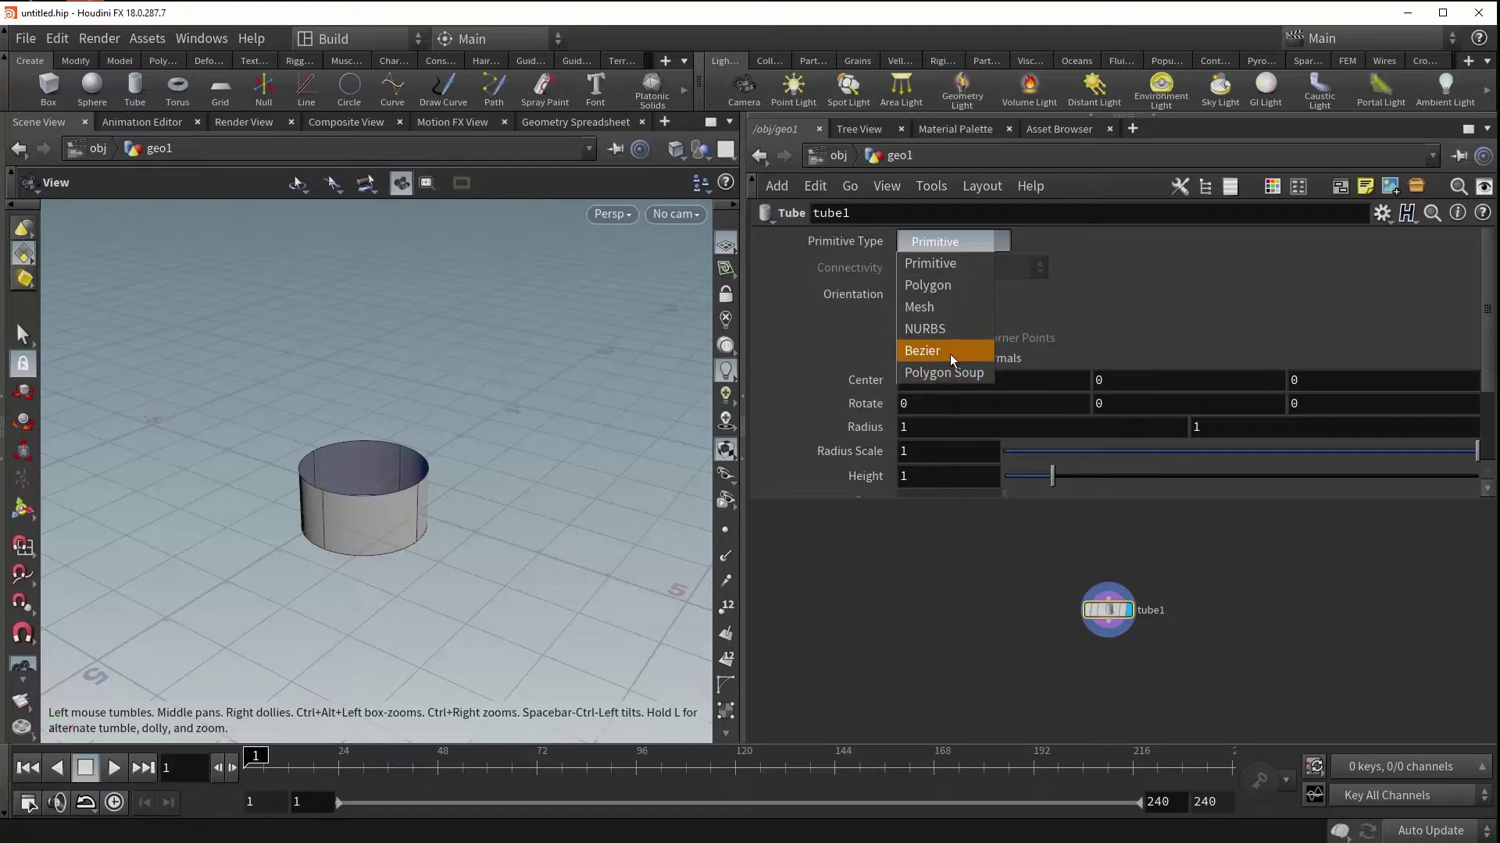
click(929, 285)
drag(384, 519, 431, 531)
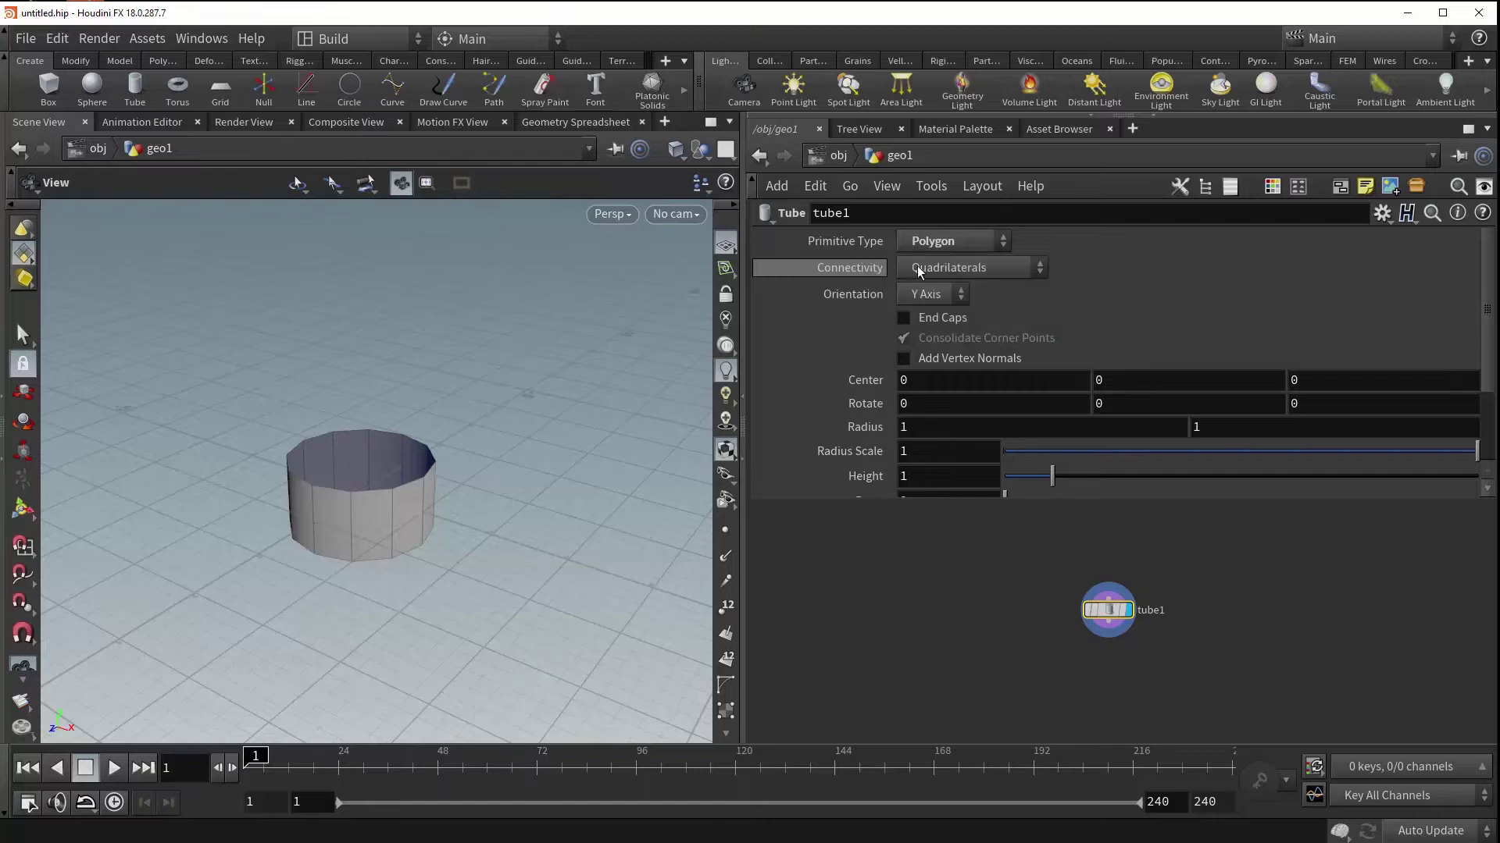
click(987, 242)
click(957, 259)
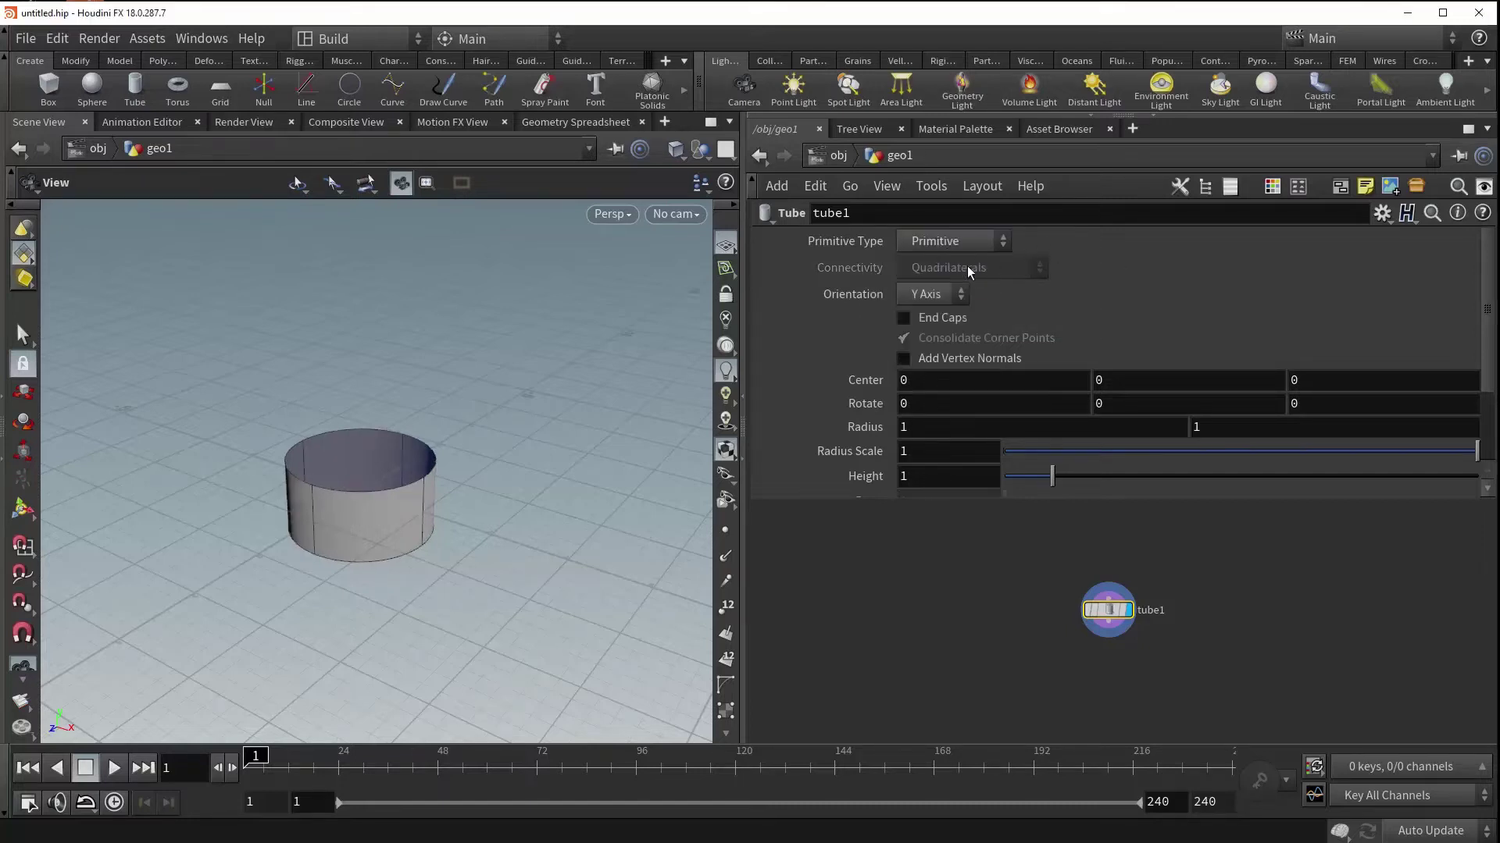
click(953, 243)
click(948, 273)
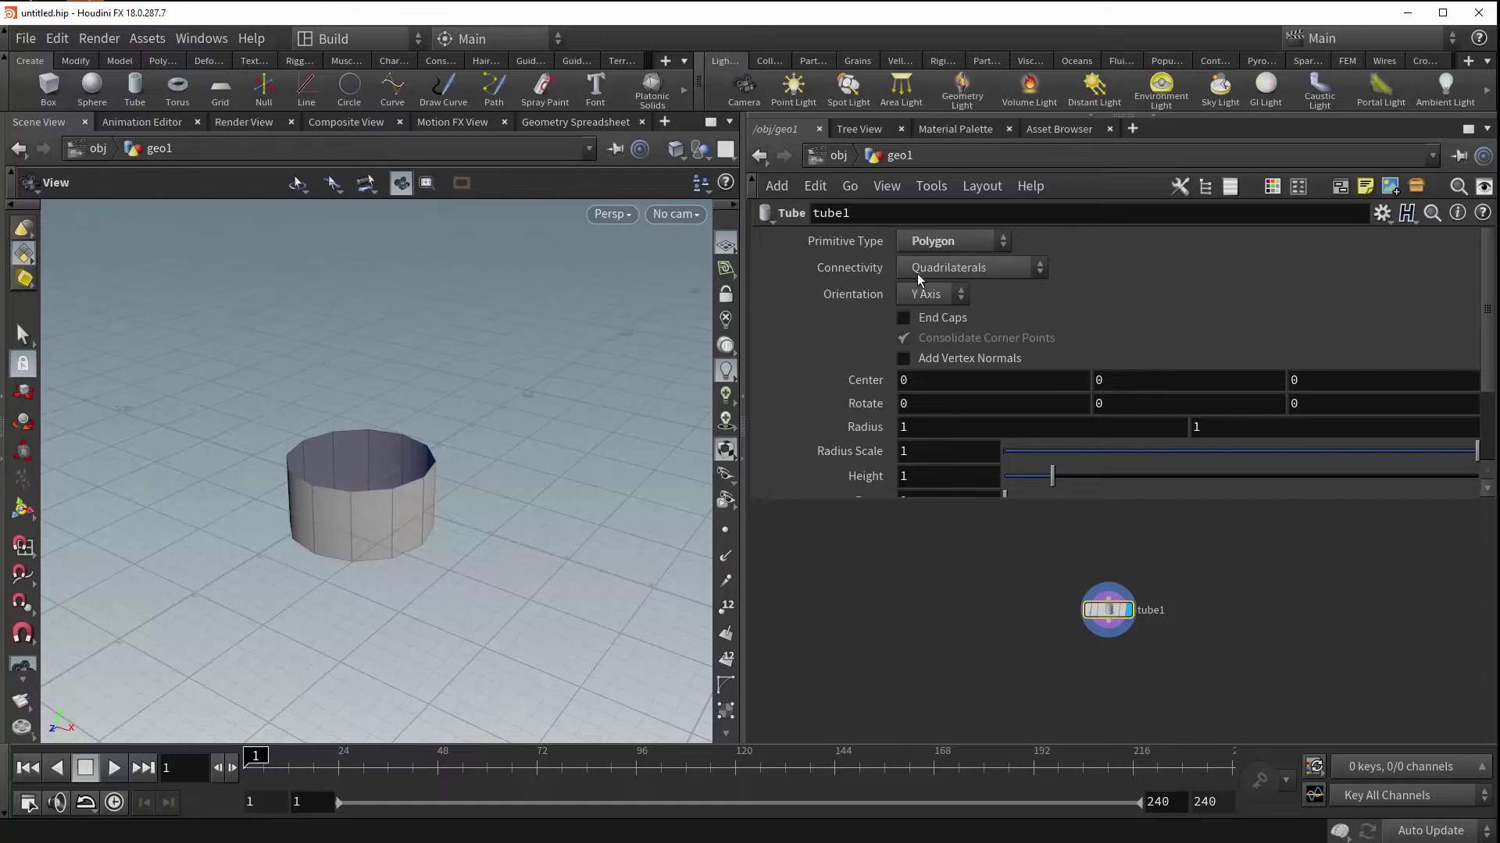
Try the Rows, Columns, Rows and Columns, and Triangles connectivity options on the tube
click(966, 269)
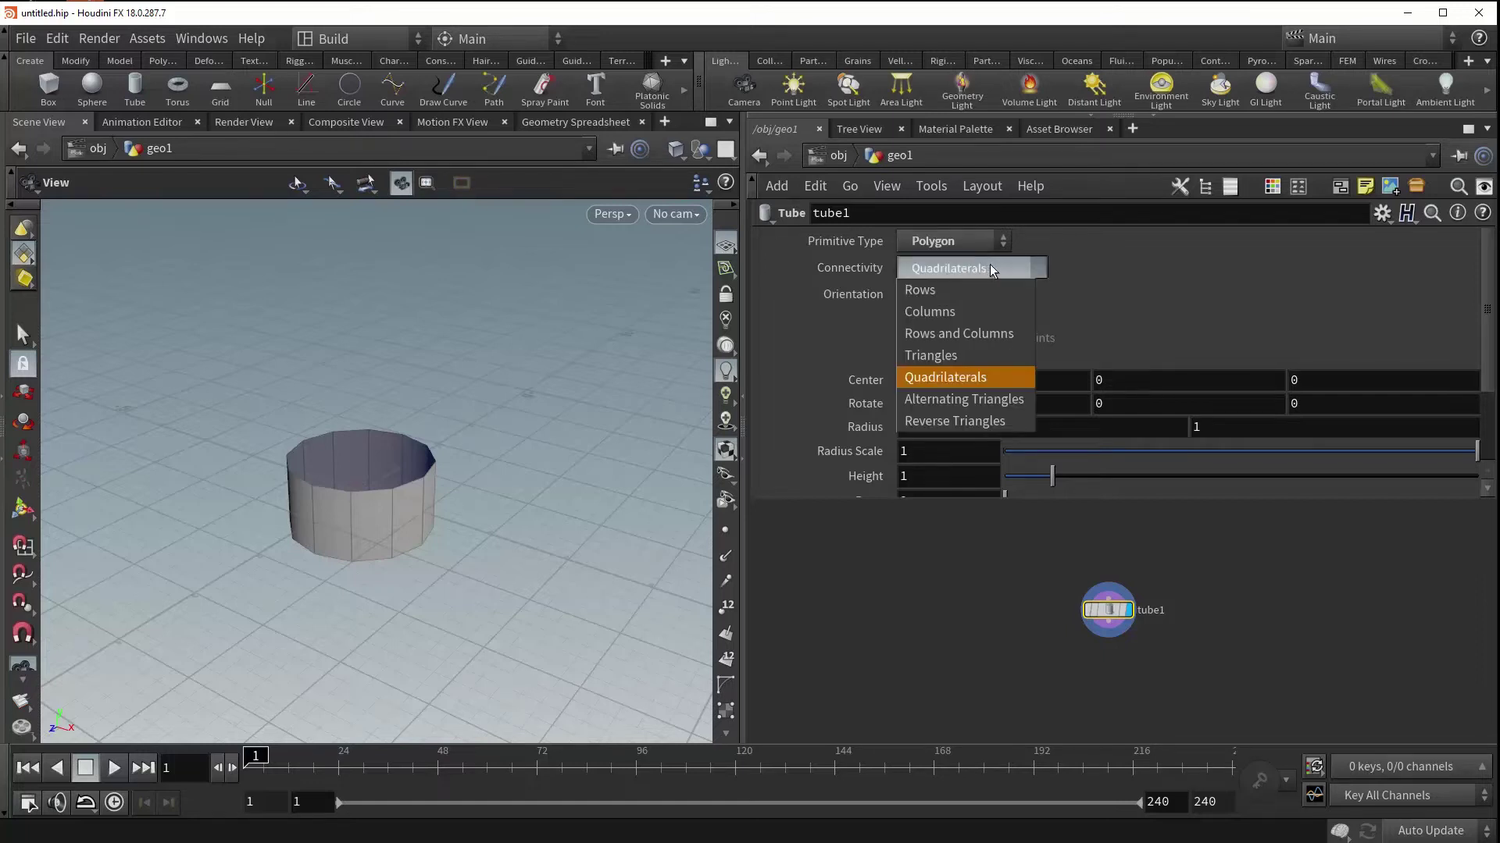
click(1006, 290)
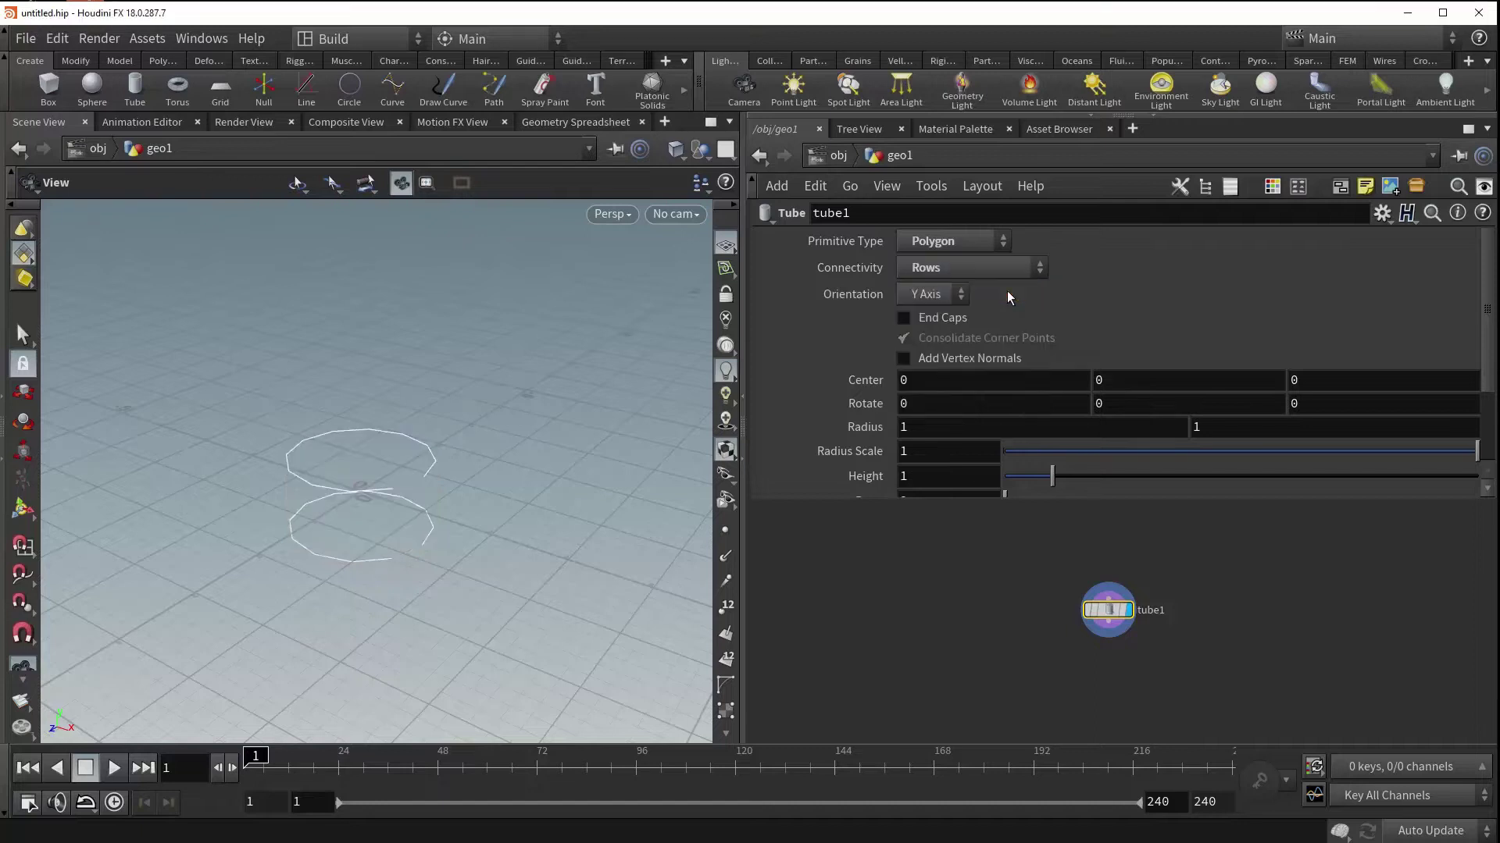
click(958, 270)
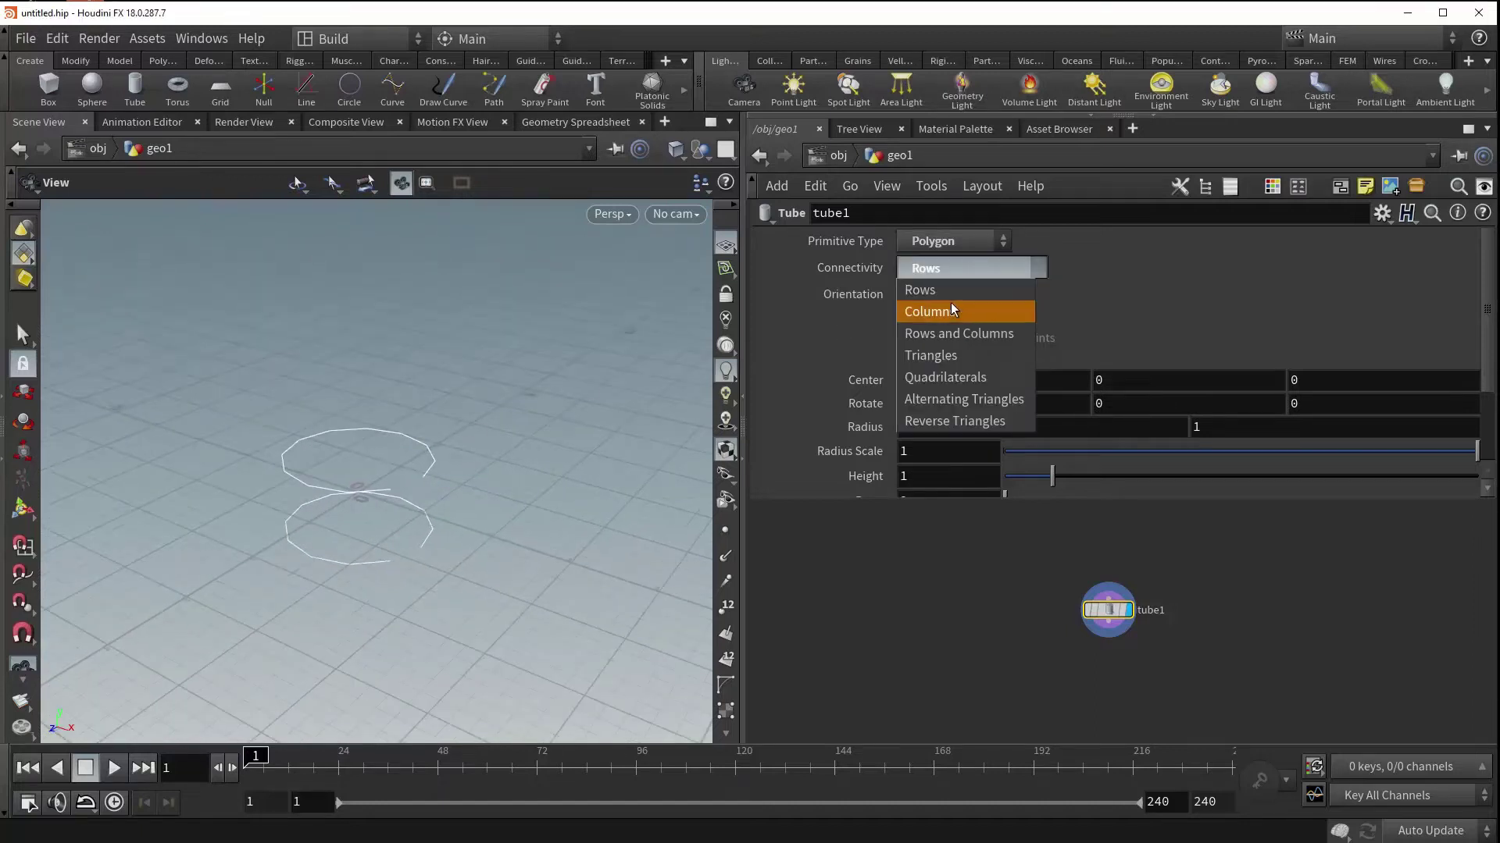
click(950, 303)
click(996, 267)
click(977, 335)
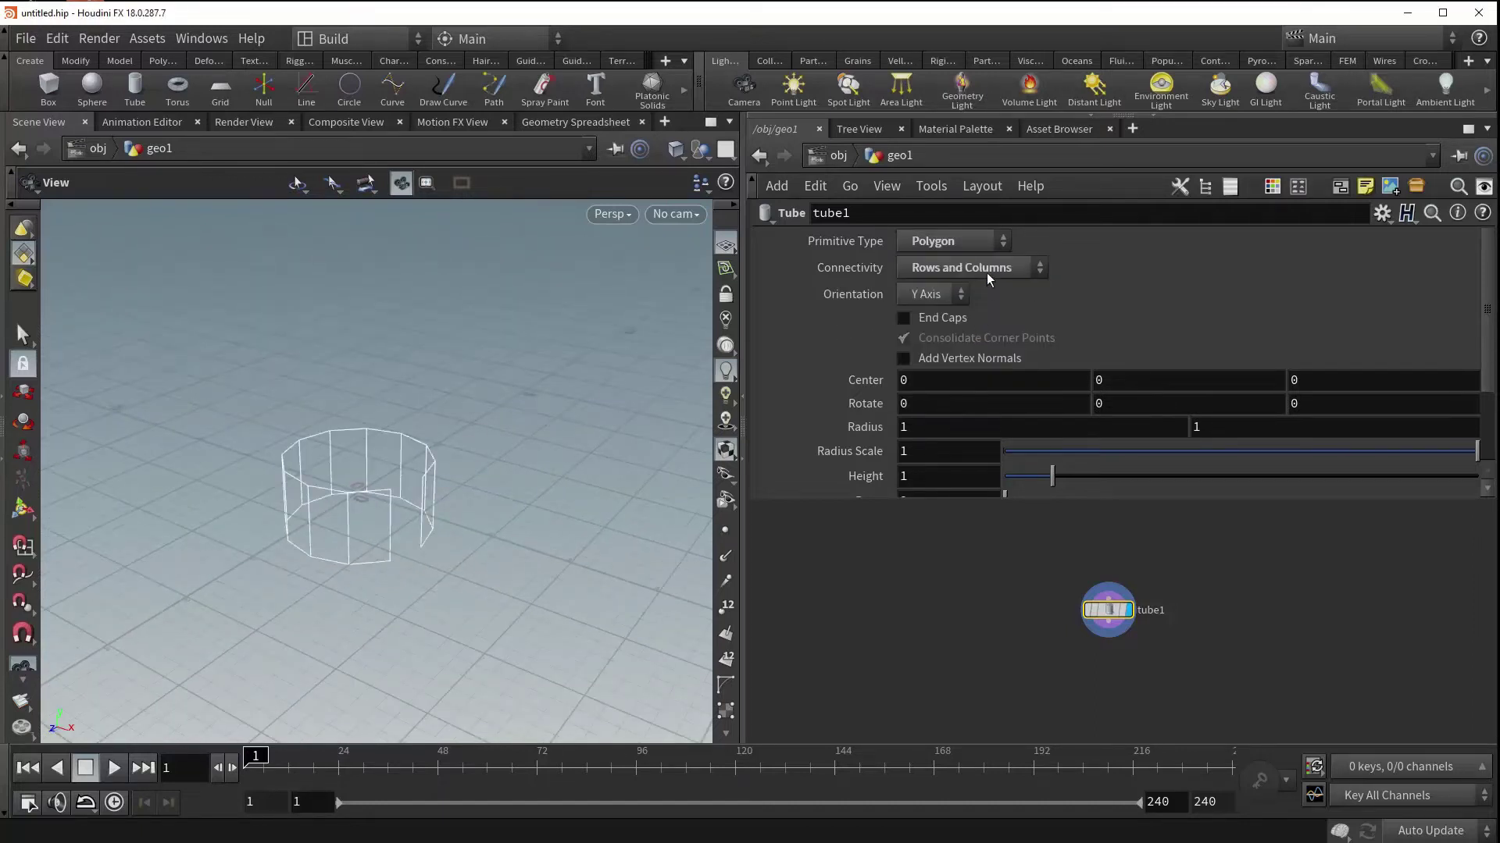
click(987, 272)
click(972, 353)
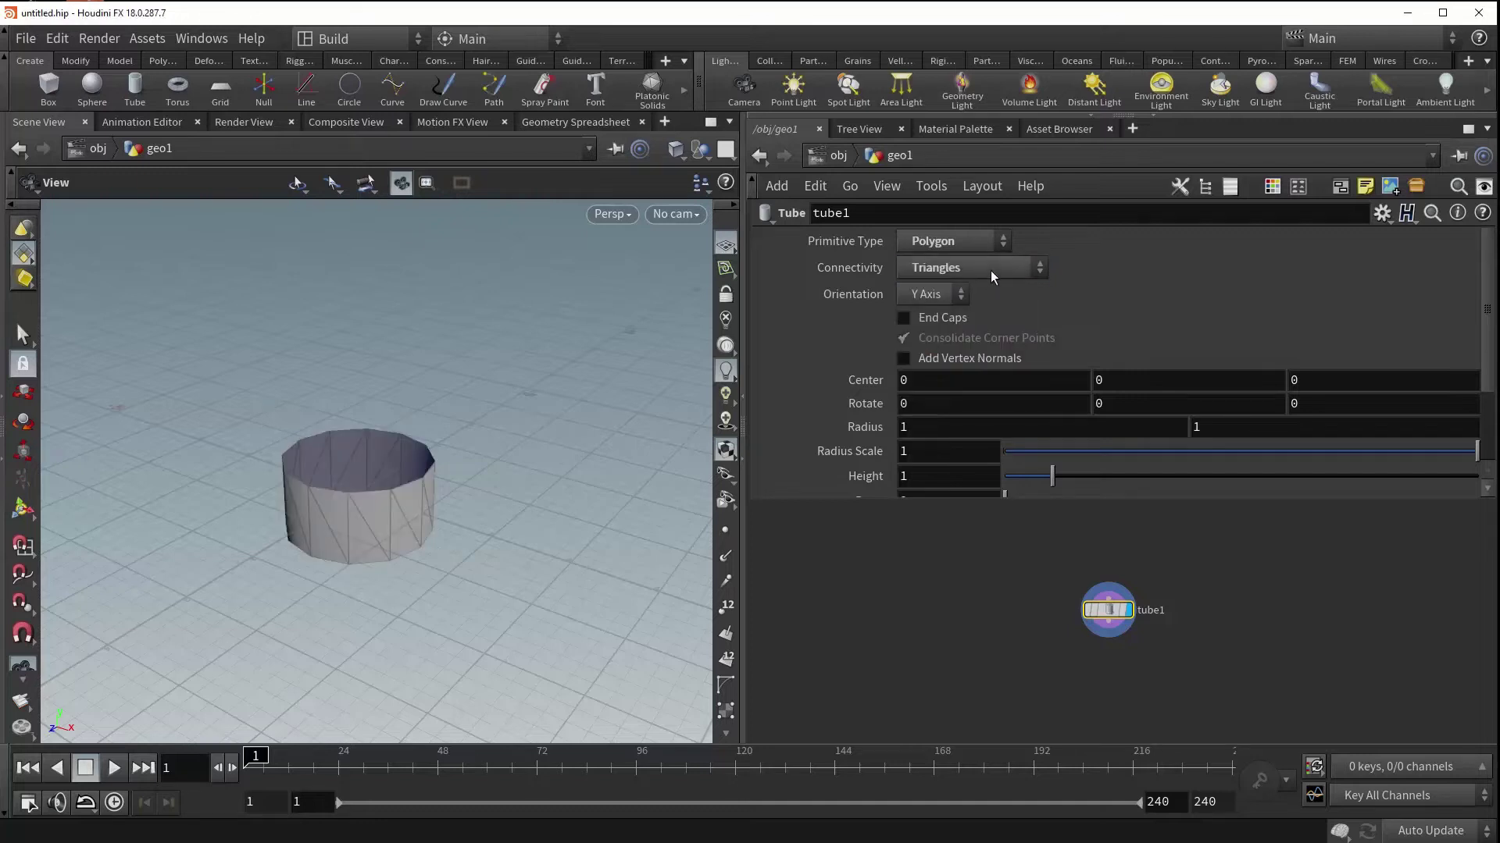
Try Alternating Triangles and Reverse Triangles connectivity, then return to Quadrilaterals
click(990, 270)
click(968, 375)
click(994, 267)
click(967, 397)
click(990, 273)
click(968, 423)
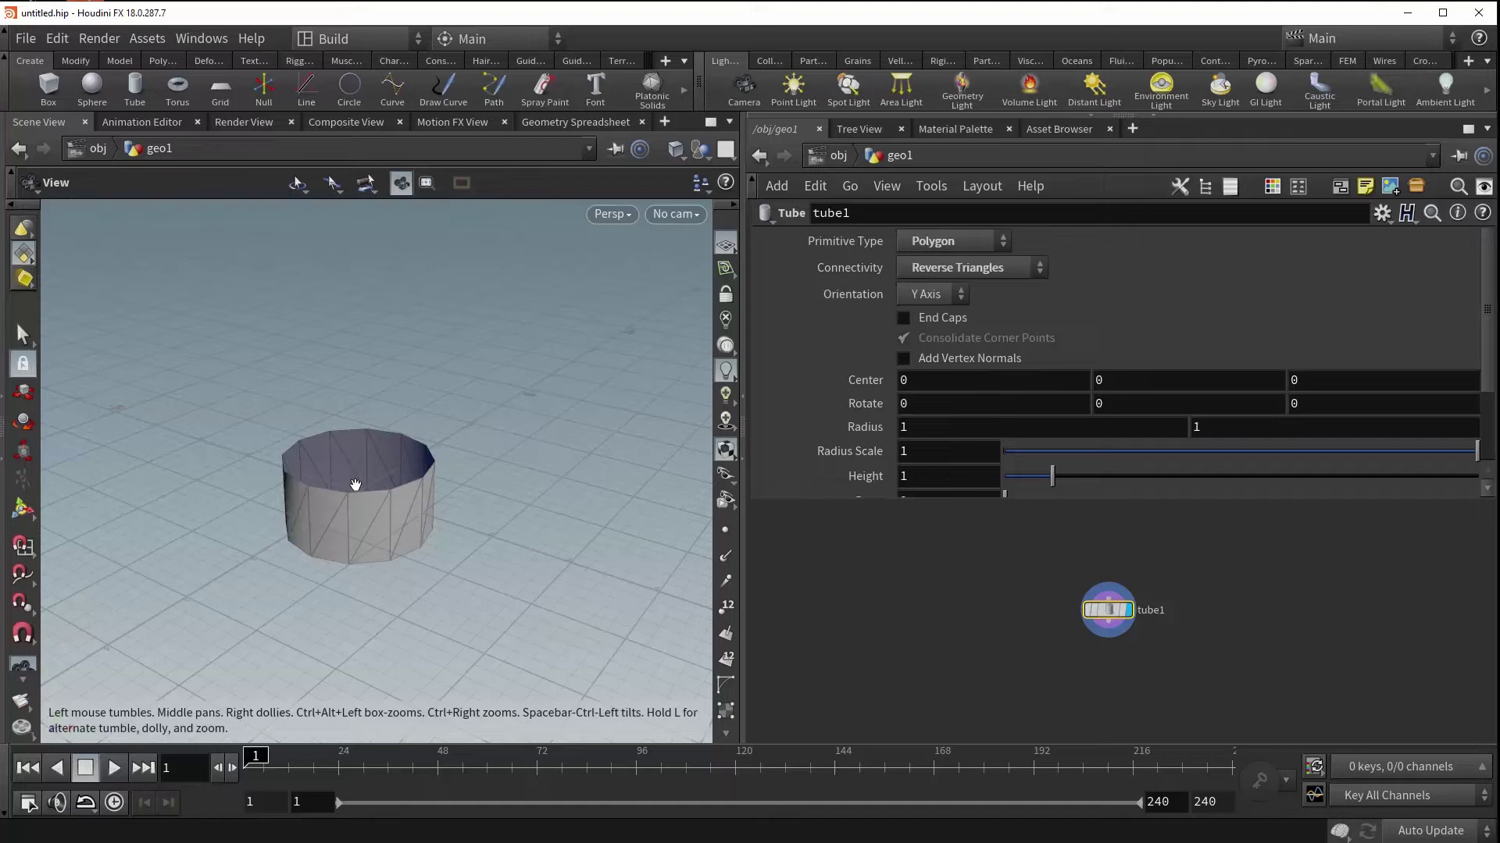
click(1010, 269)
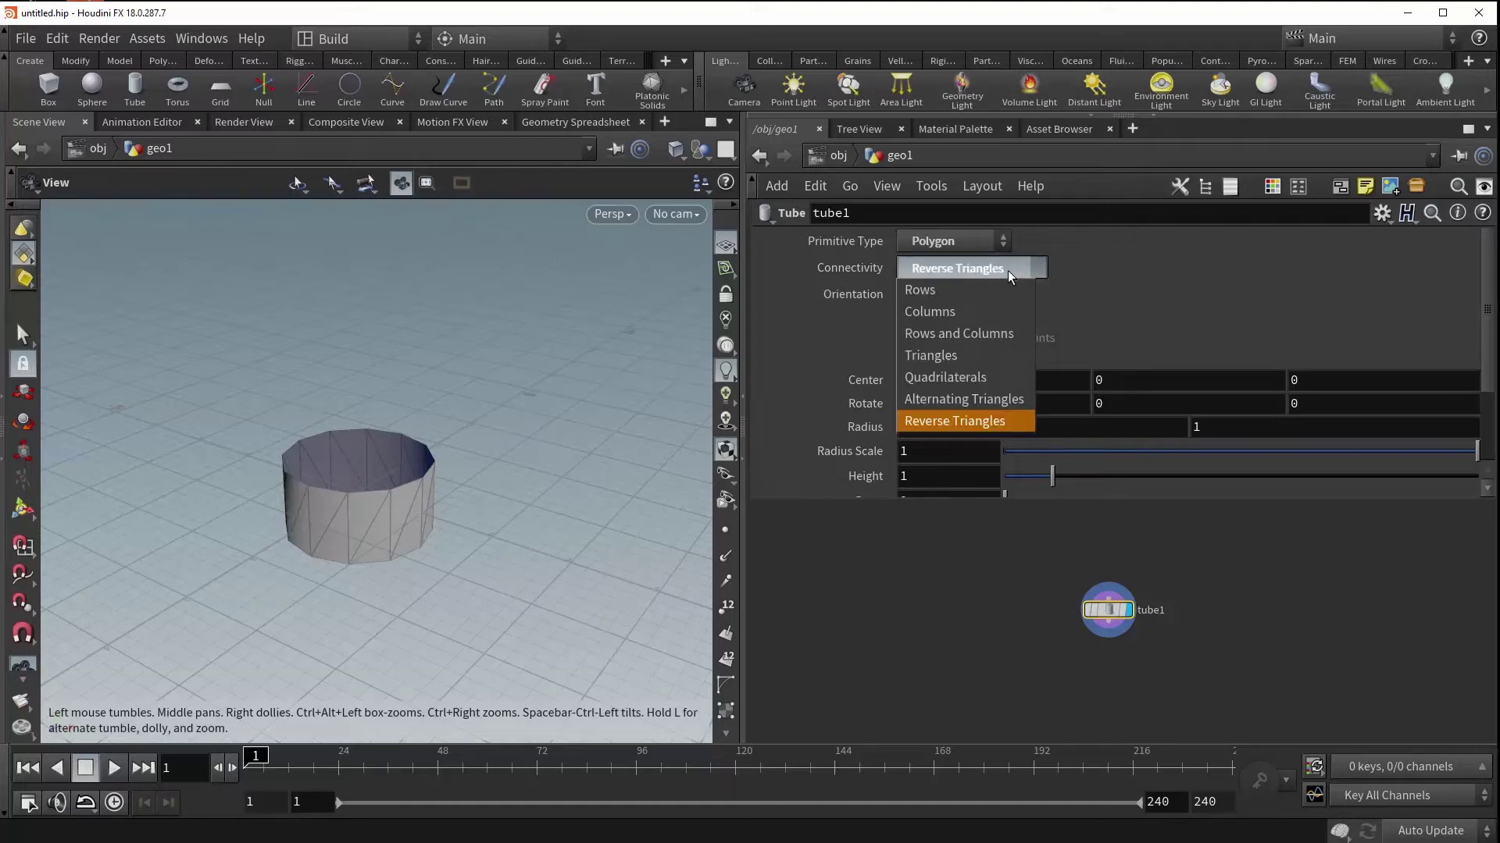
click(981, 378)
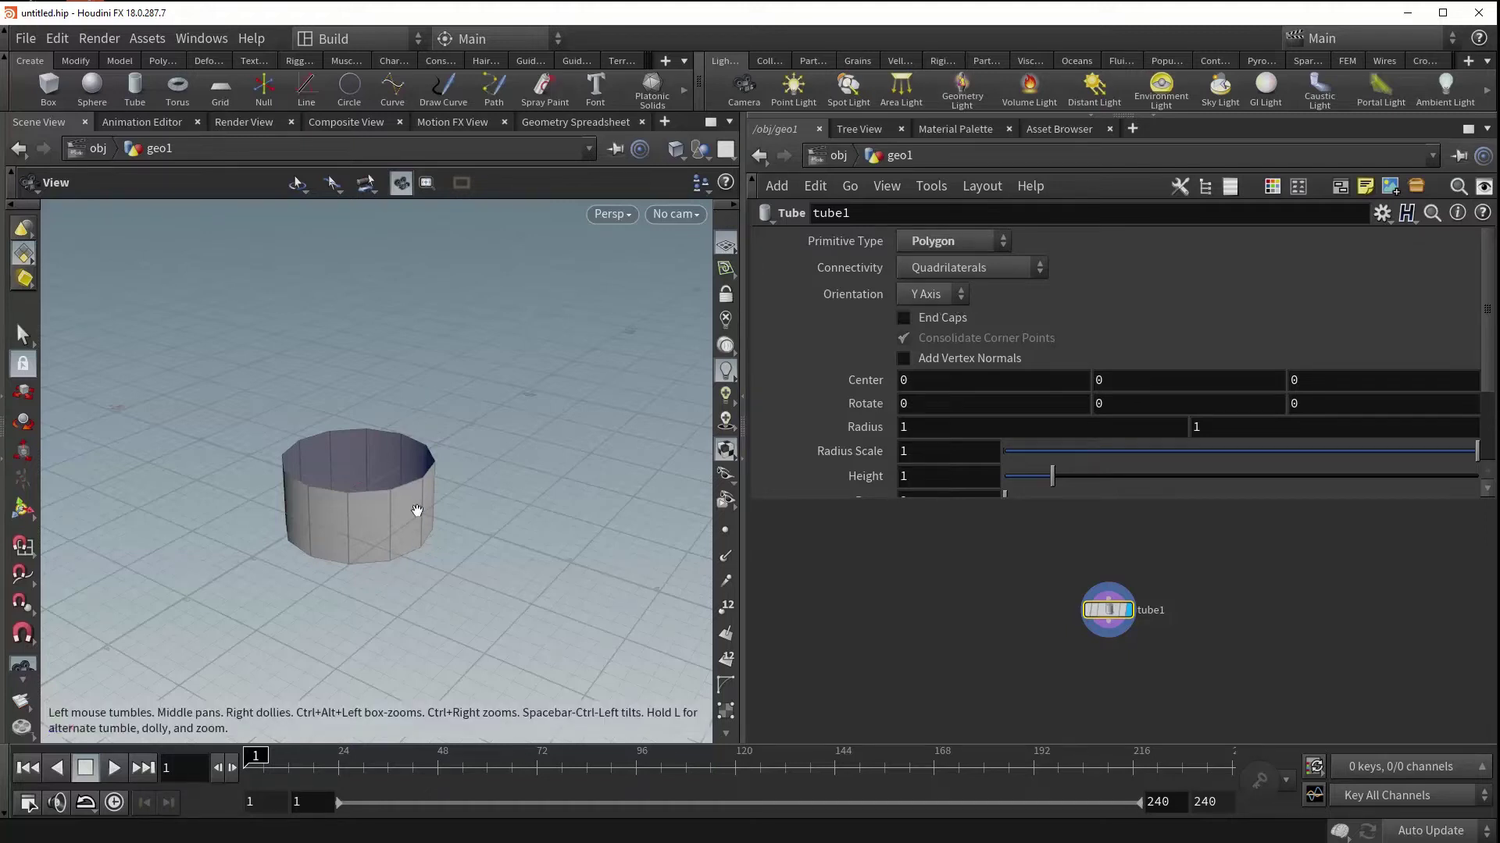
Try X Axis and Z Axis orientations, return the tube to Y Axis, and turn on End Caps
drag(377, 497, 369, 515)
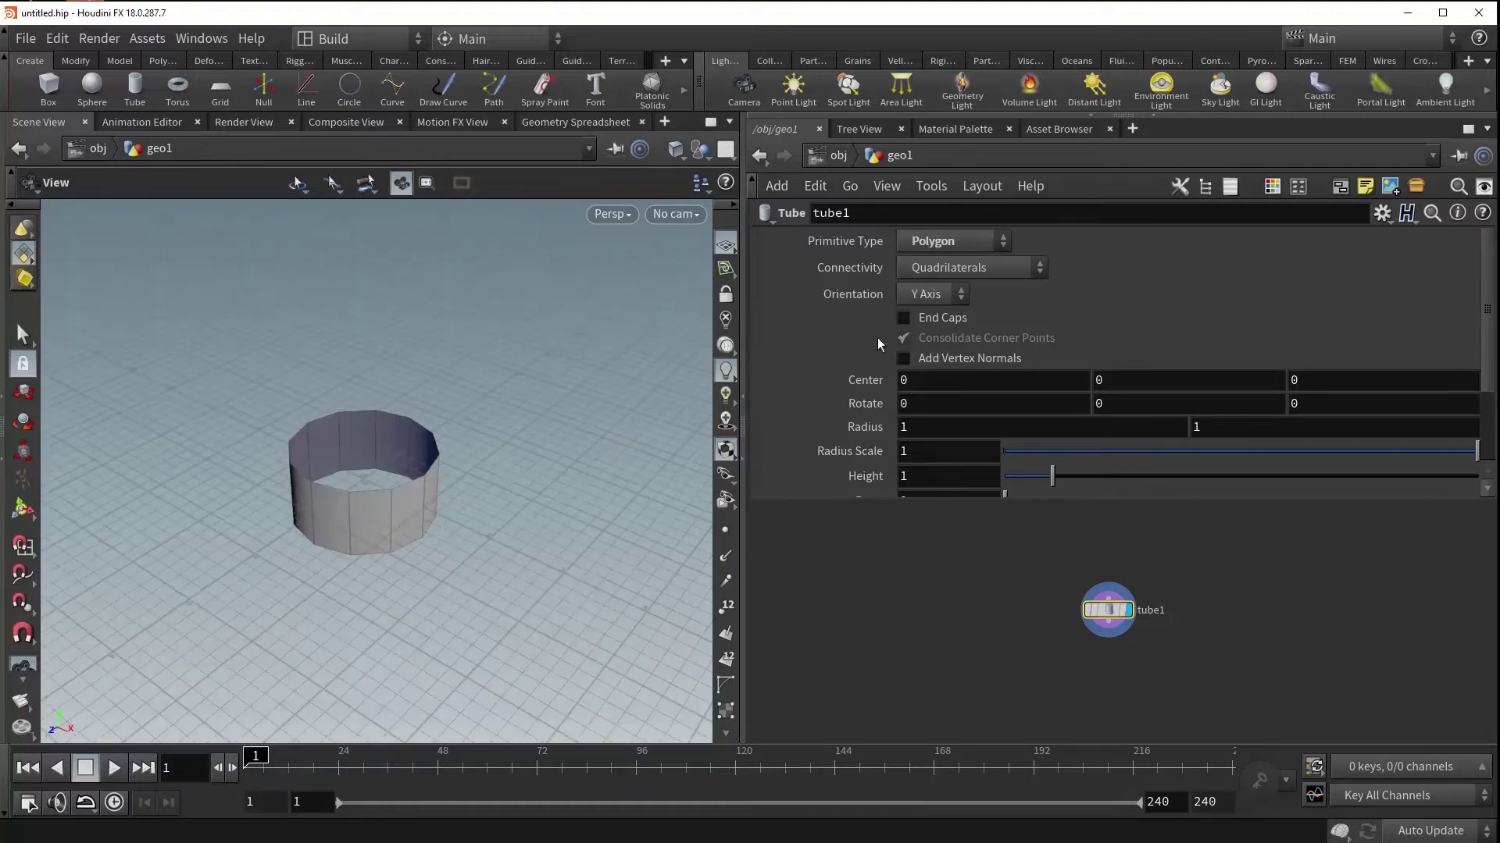
click(928, 295)
click(914, 317)
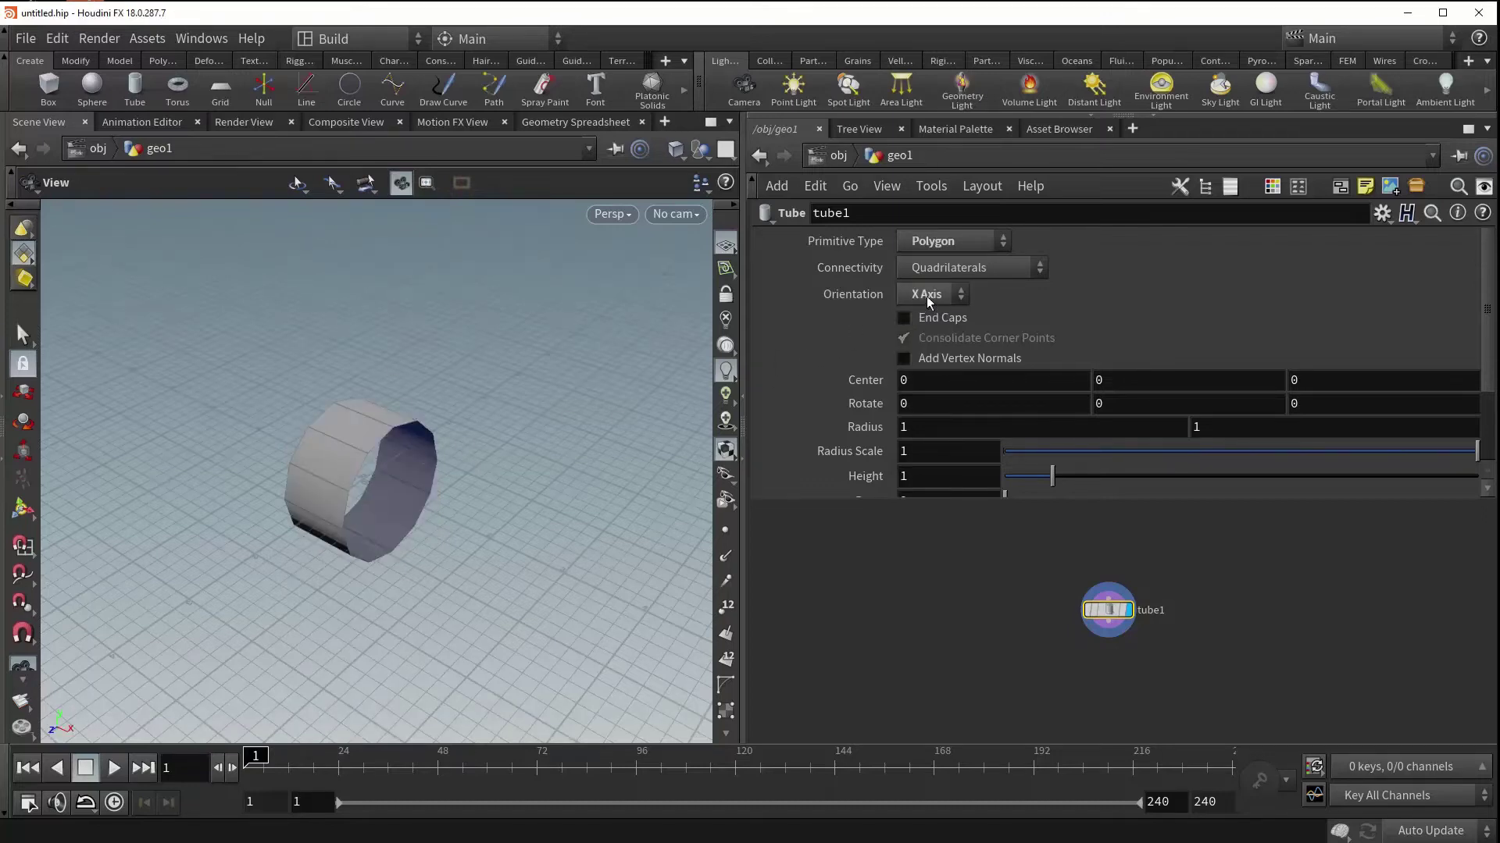
click(926, 295)
click(929, 359)
click(935, 297)
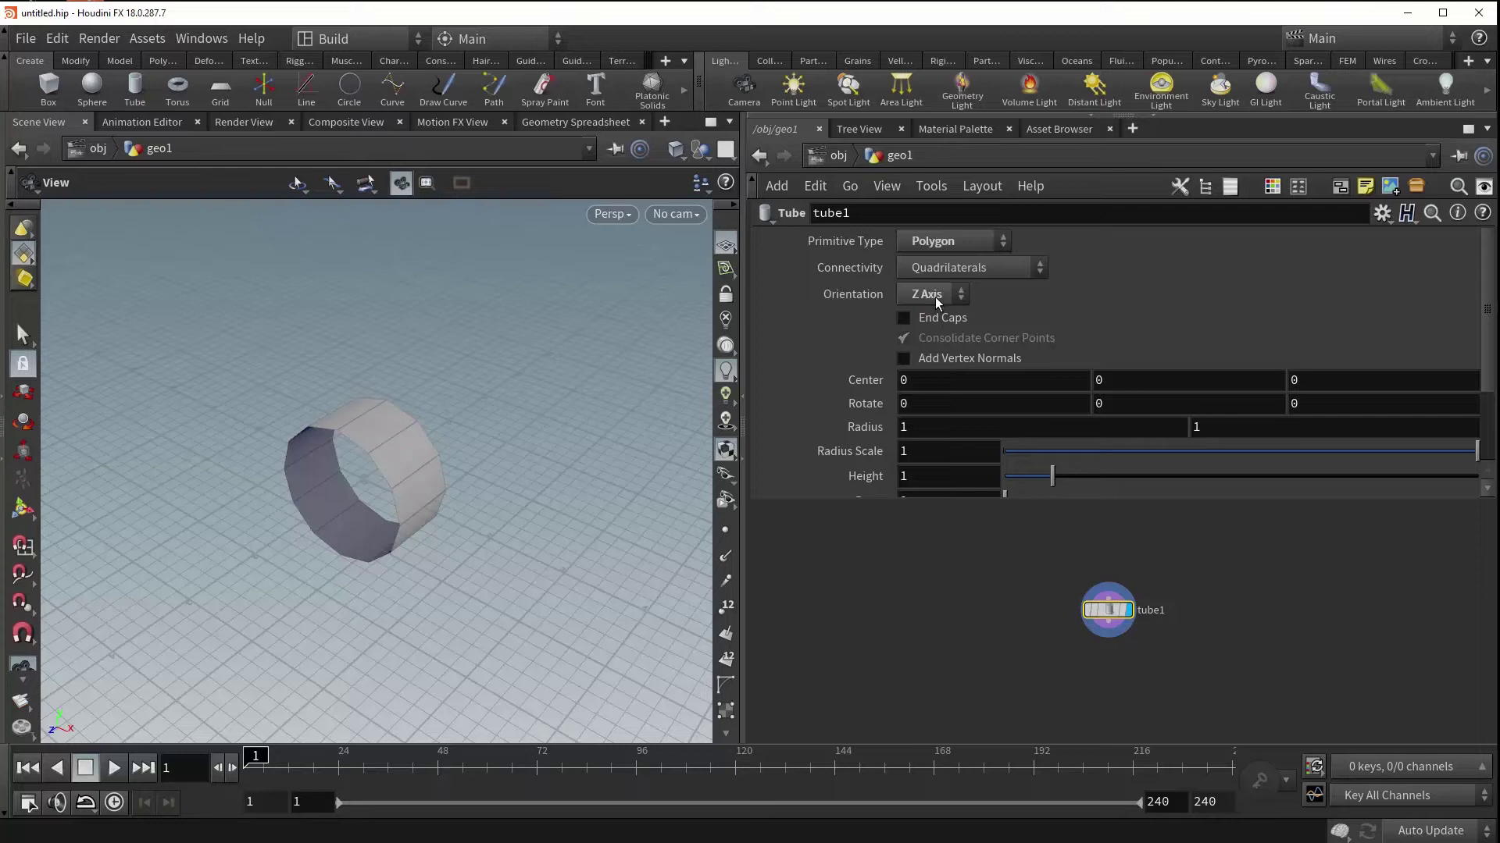
click(924, 341)
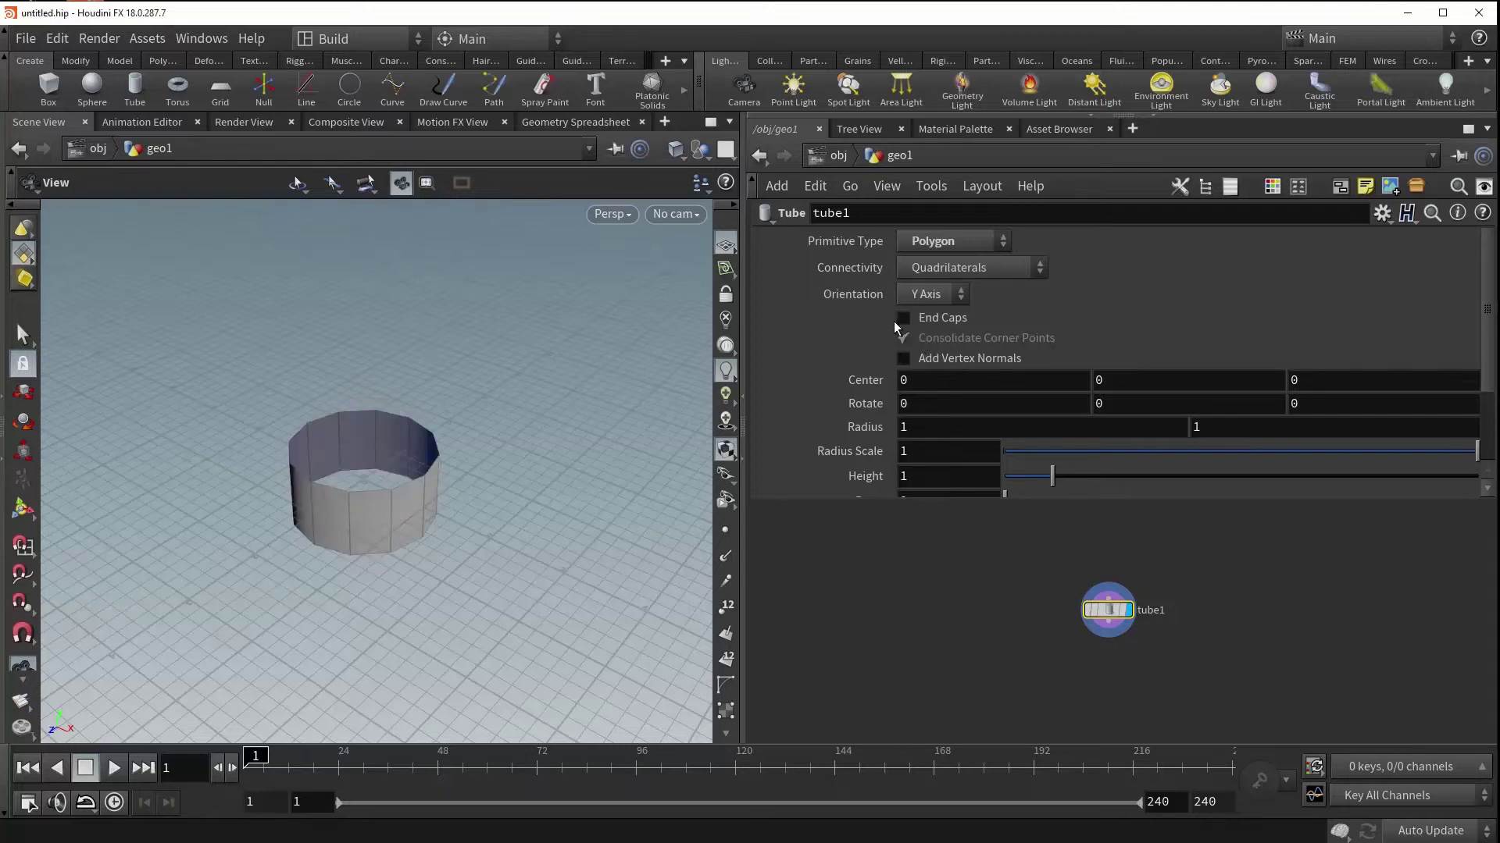
click(904, 318)
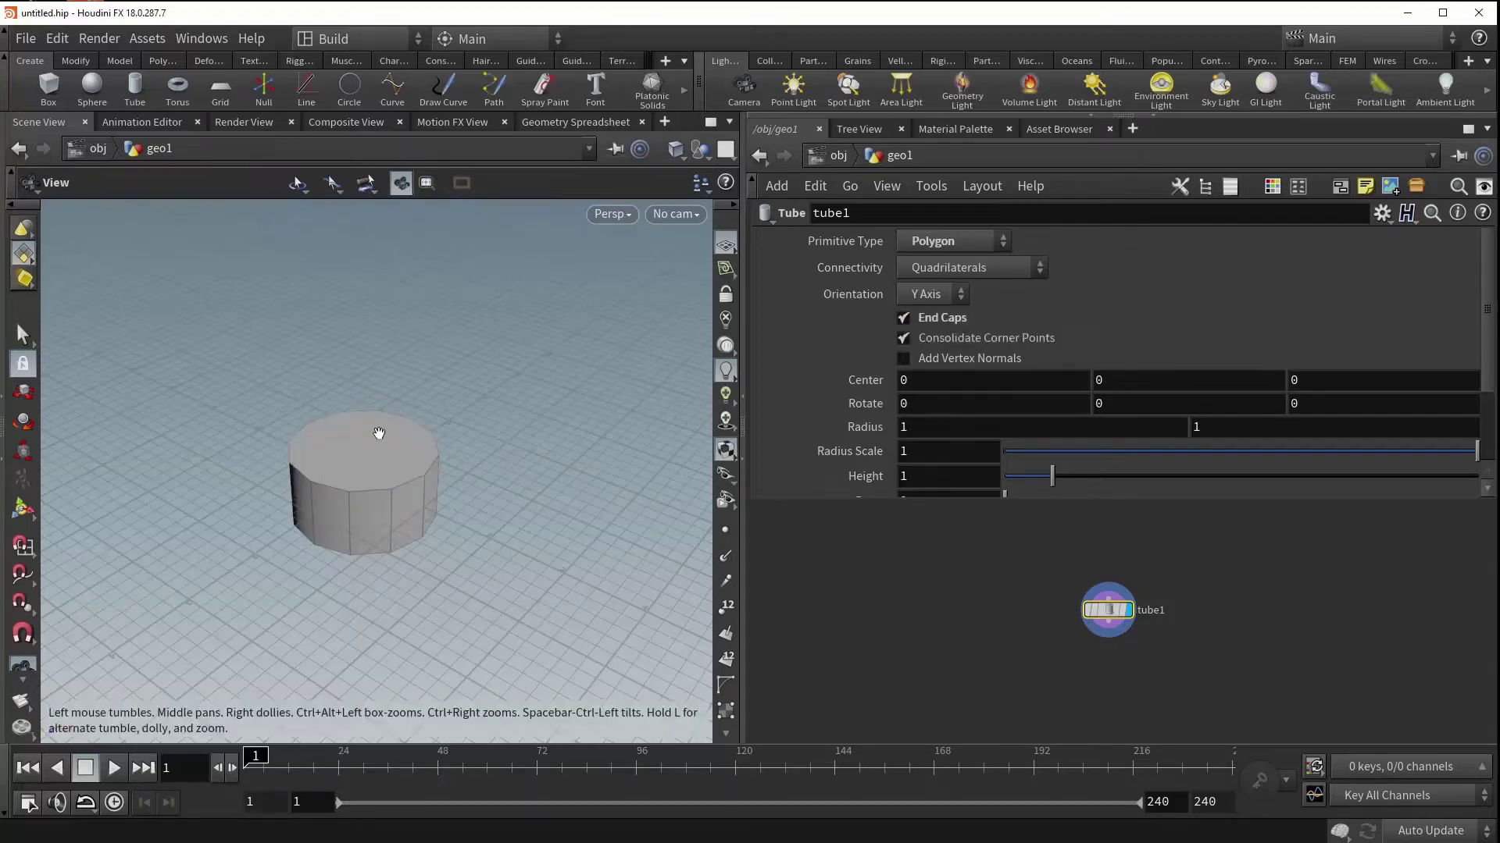
Display point numbers on the capped tube and toggle Consolidate Corner Points off, then back on
mouse_move(387, 470)
mouse_down()
mouse_move(378, 312)
mouse_move(361, 502)
mouse_move(410, 479)
mouse_up()
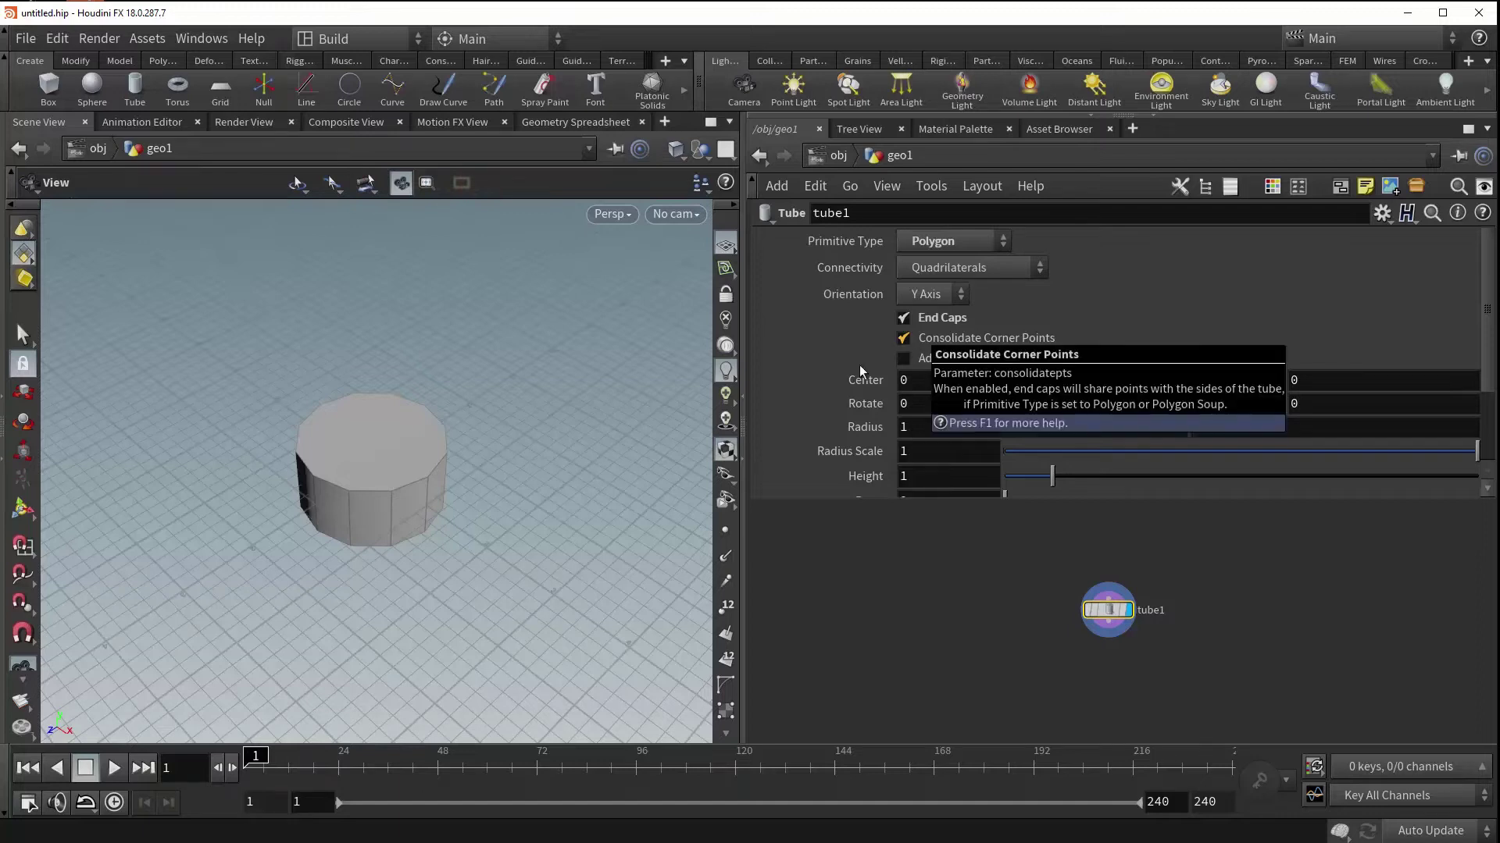
right_drag(335, 508, 656, 437)
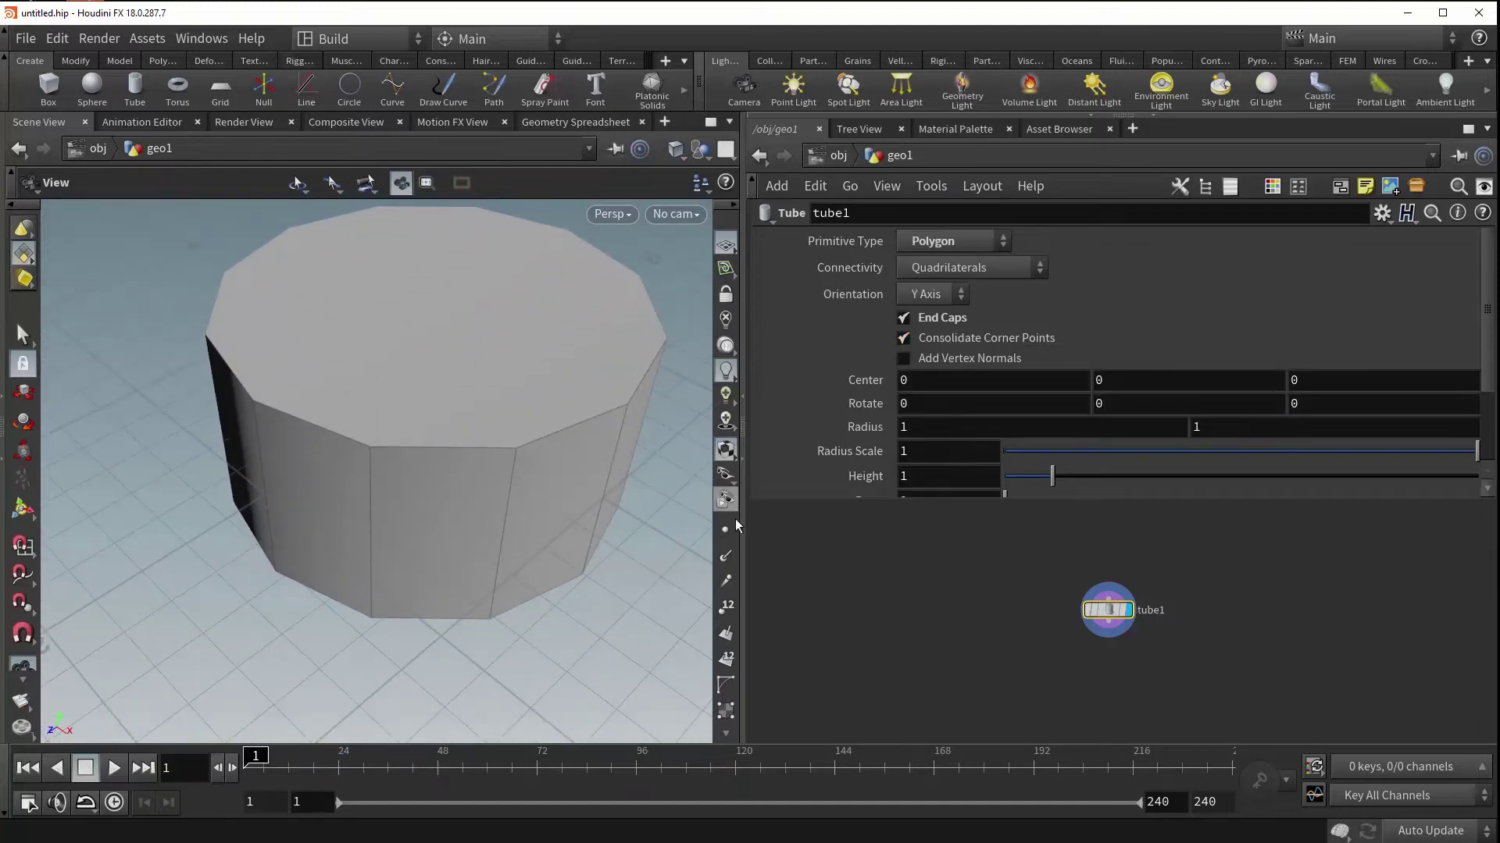
click(725, 607)
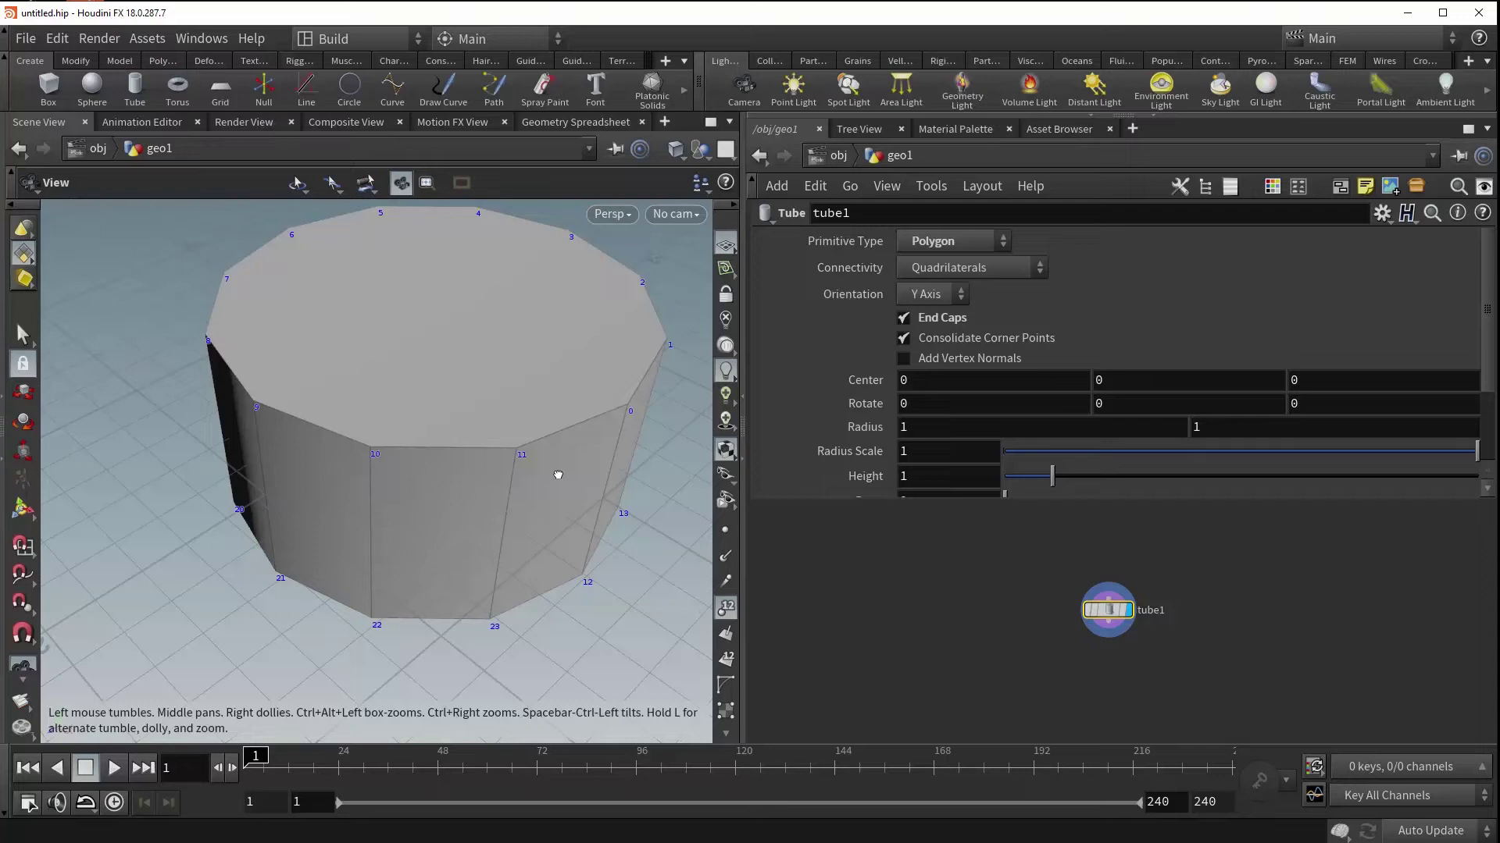
drag(559, 468, 504, 436)
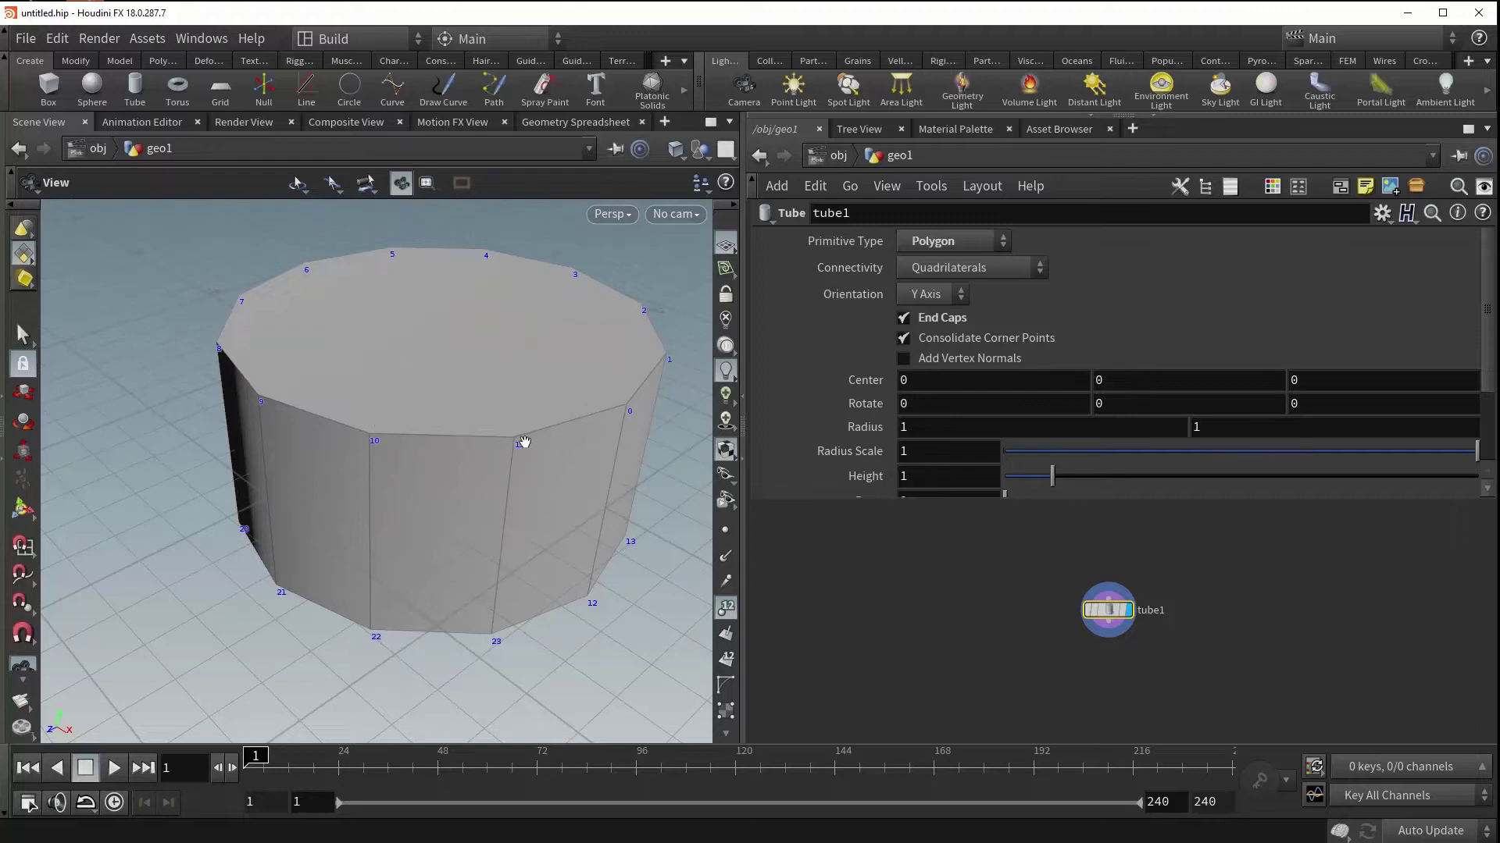
click(916, 341)
click(905, 341)
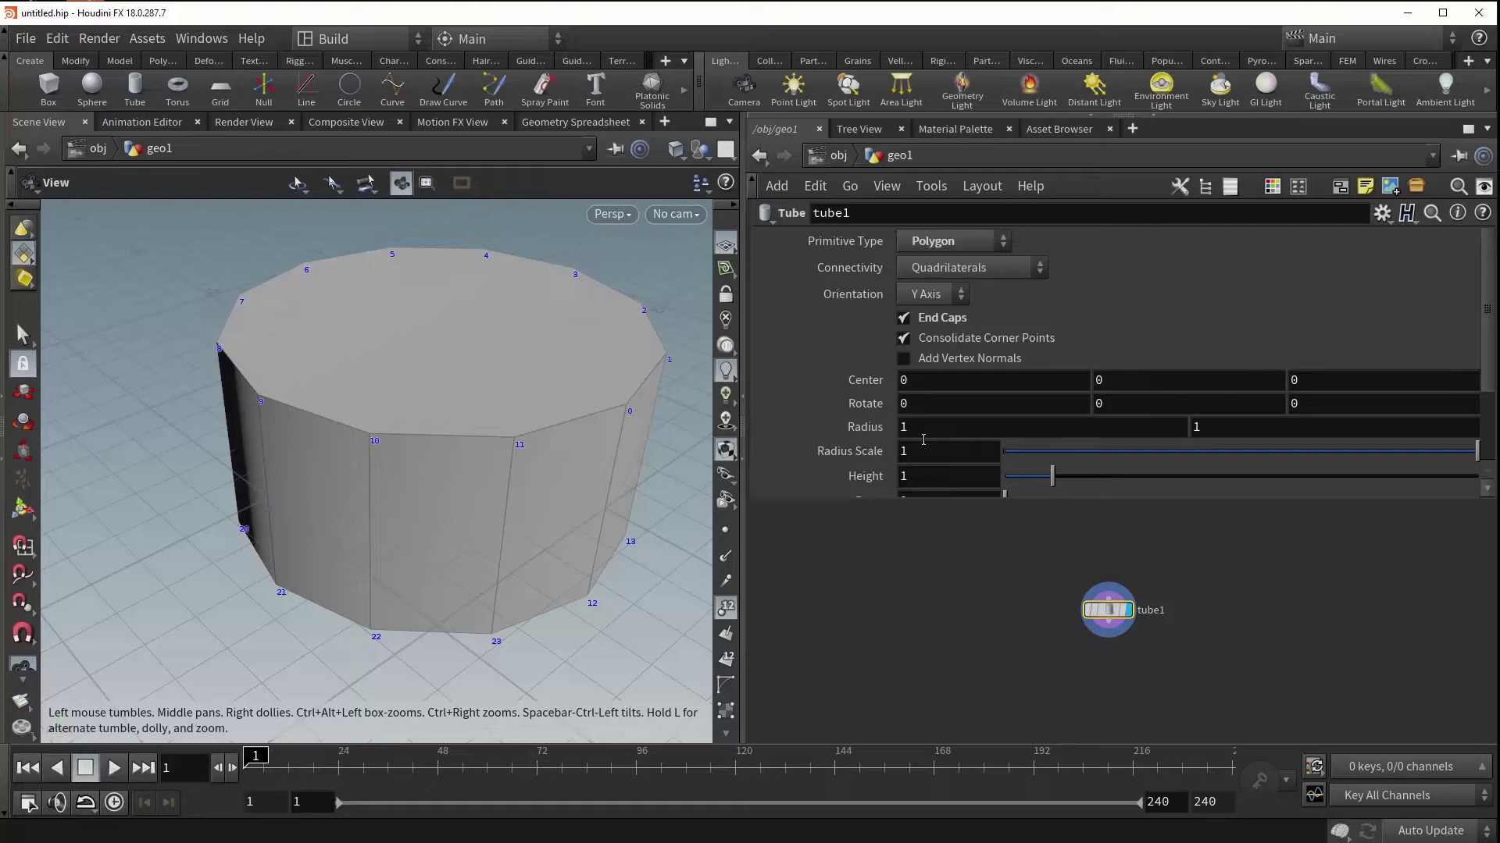
Hide the point numbers and show vertex normals in the viewport instead
drag(556, 430, 500, 451)
click(726, 607)
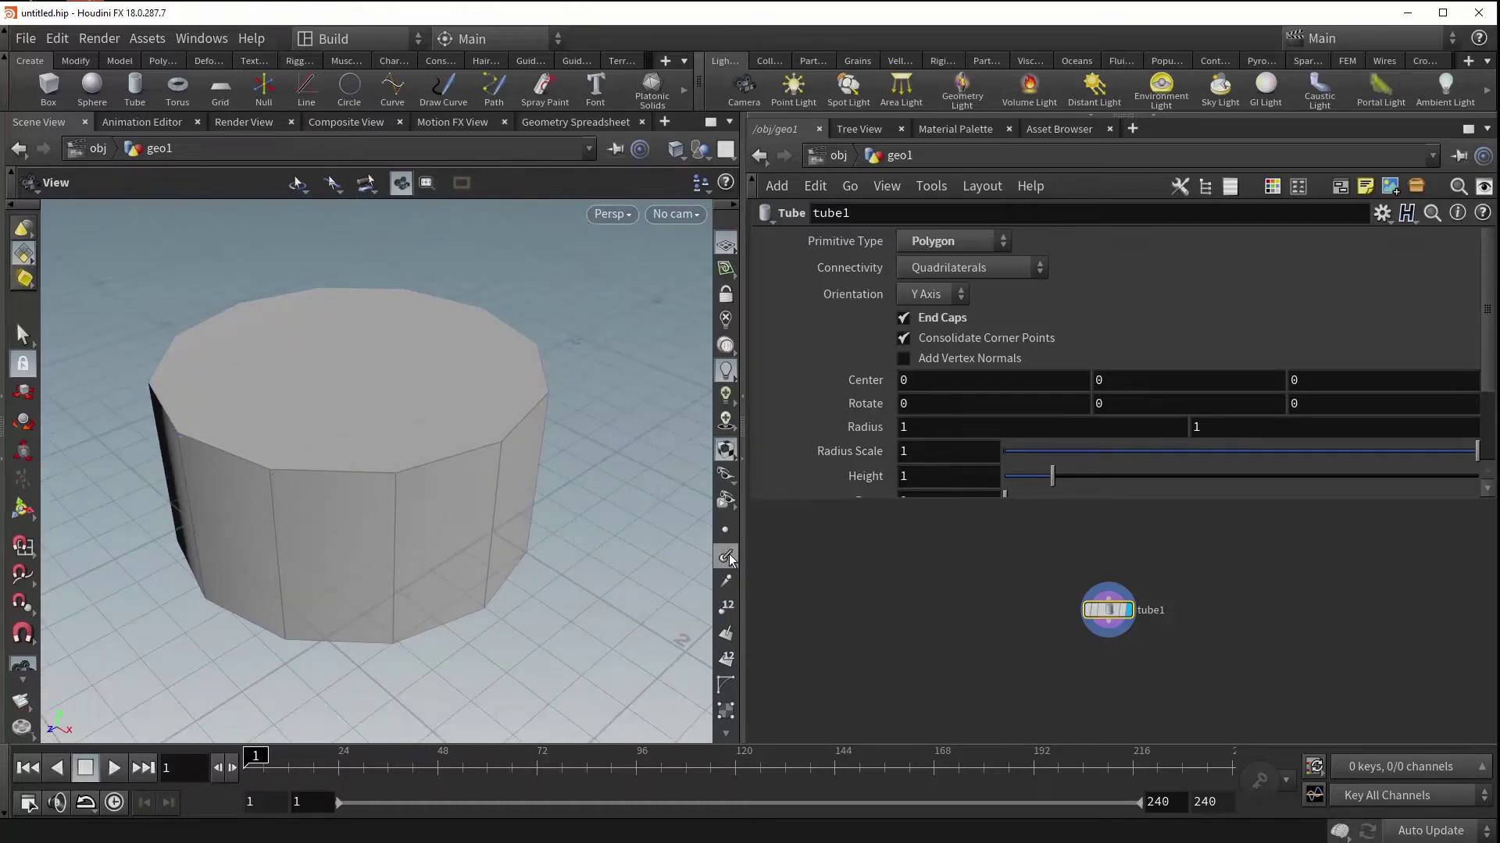
click(726, 557)
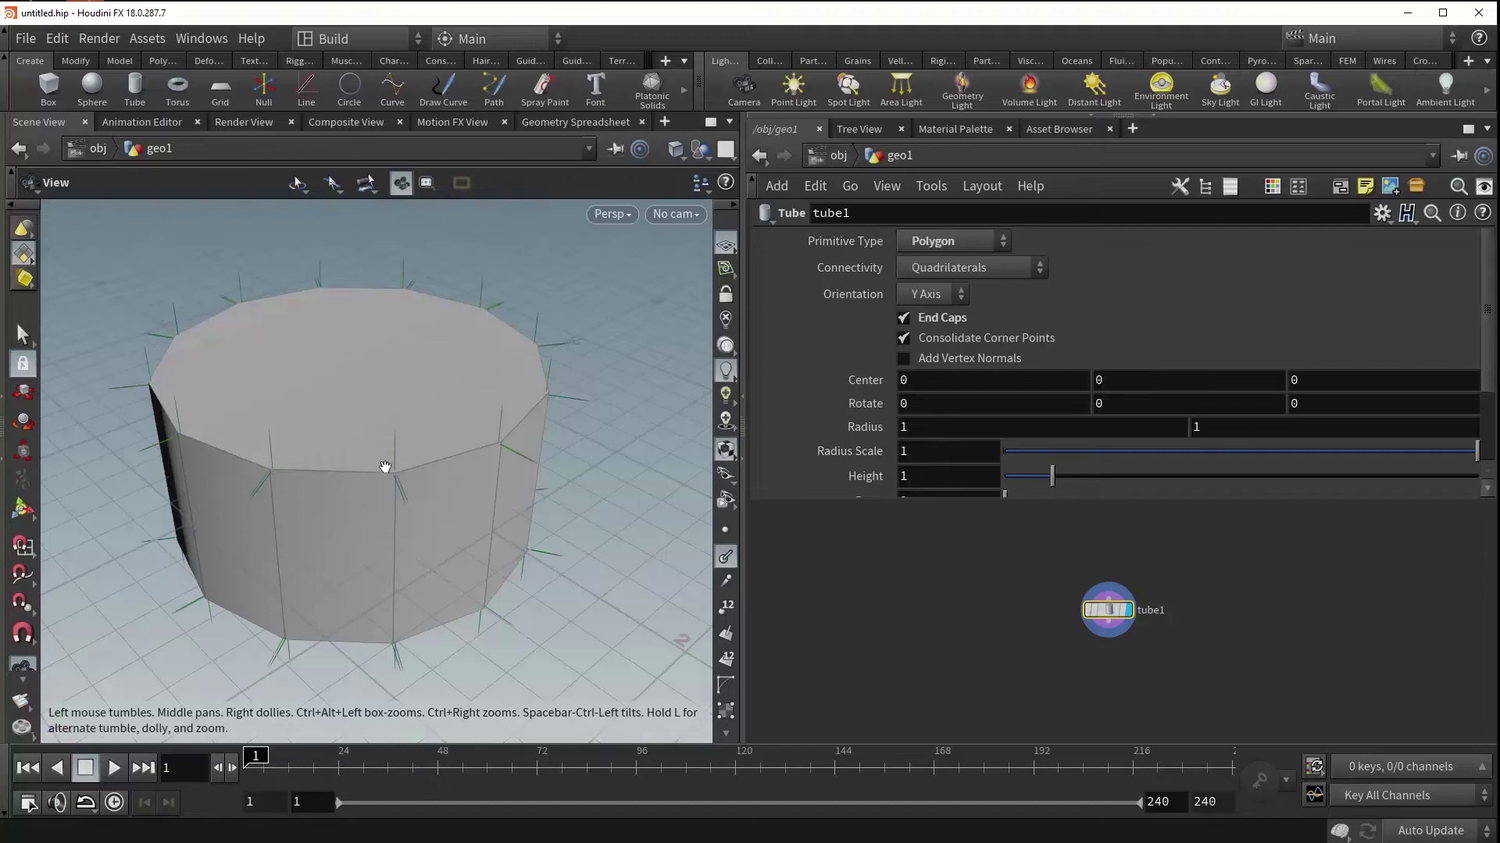
scroll(399, 474, up, 3)
scroll(398, 485, down, 1)
drag(395, 494, 779, 583)
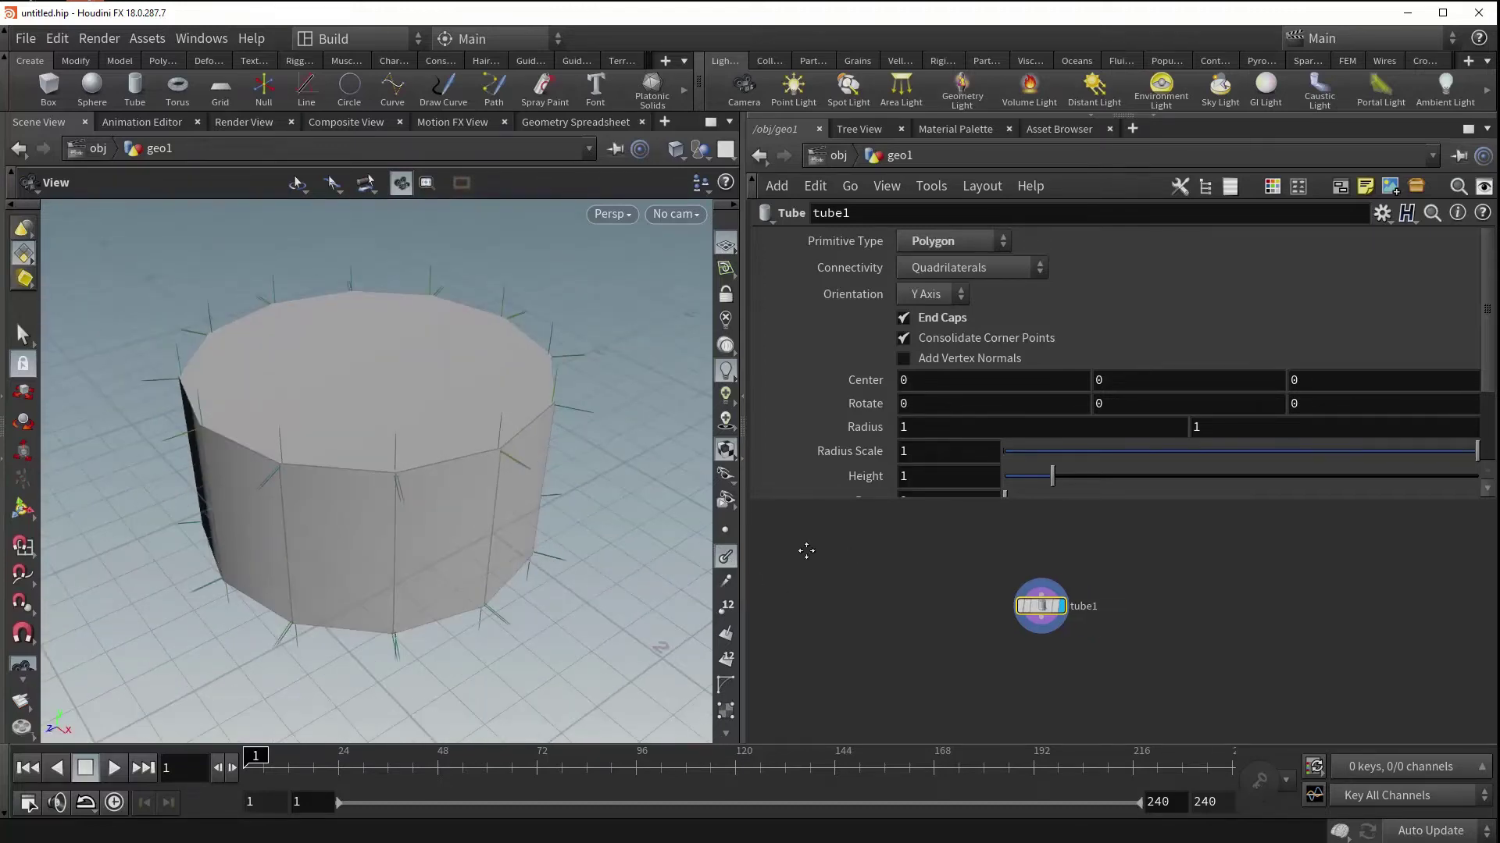
Enable Add Vertex Normals on tube1, checking its node info before and after
drag(1091, 620, 1019, 617)
mouse_move(1037, 612)
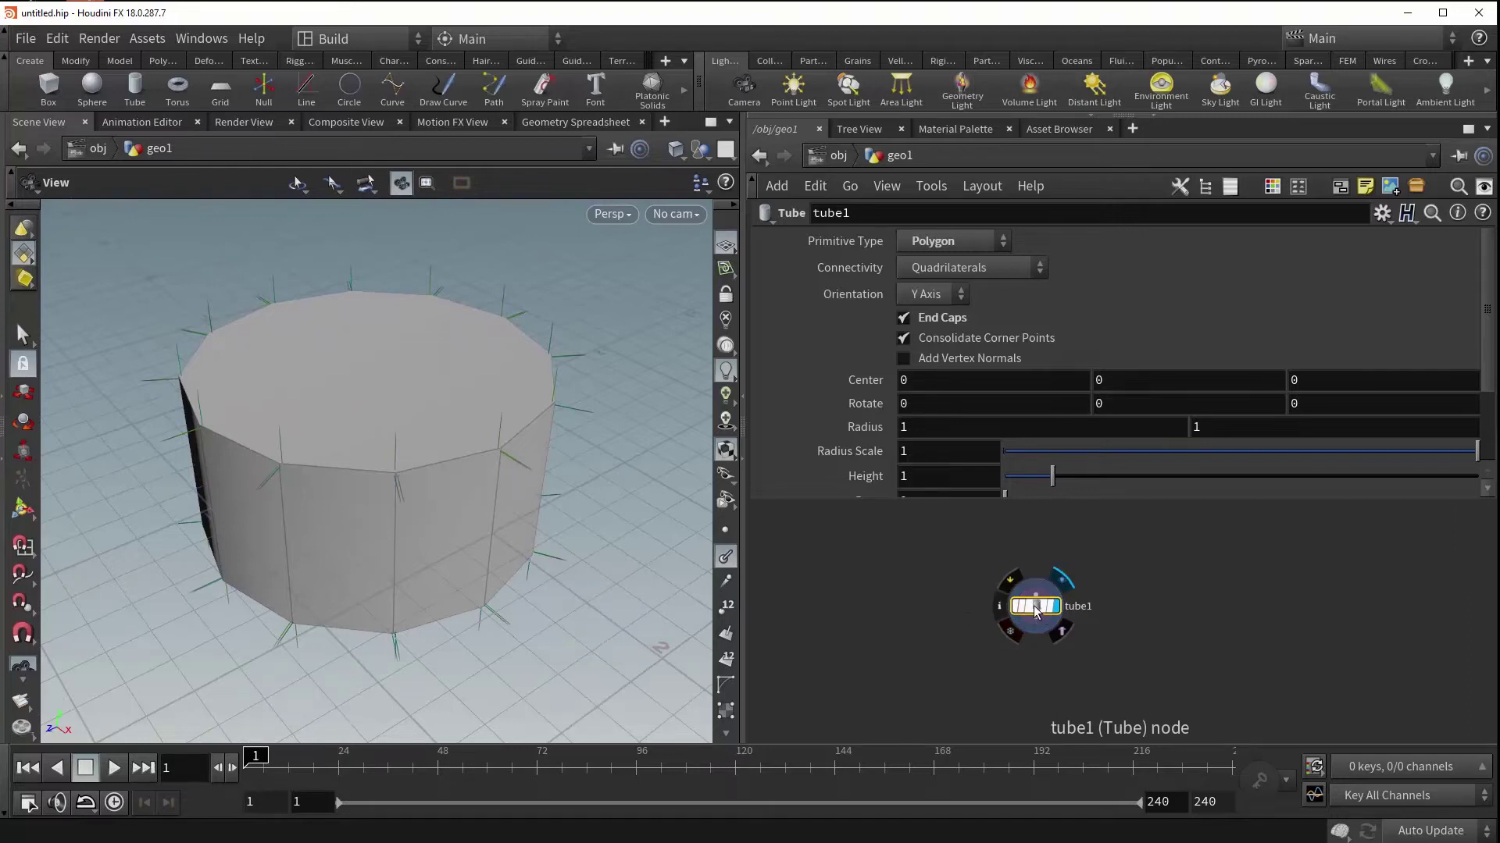
middle_click(1036, 612)
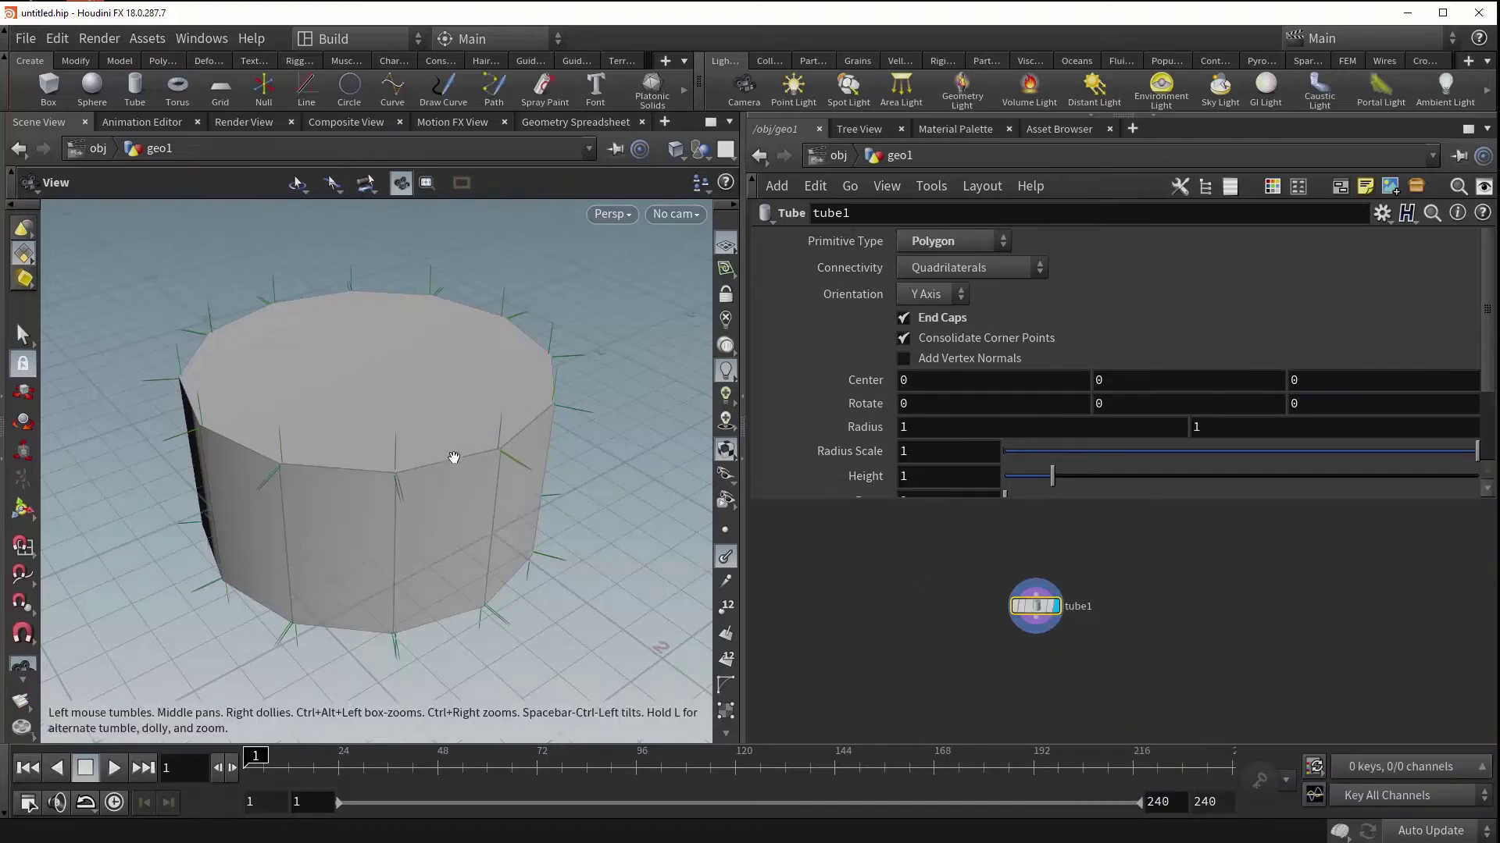
click(903, 358)
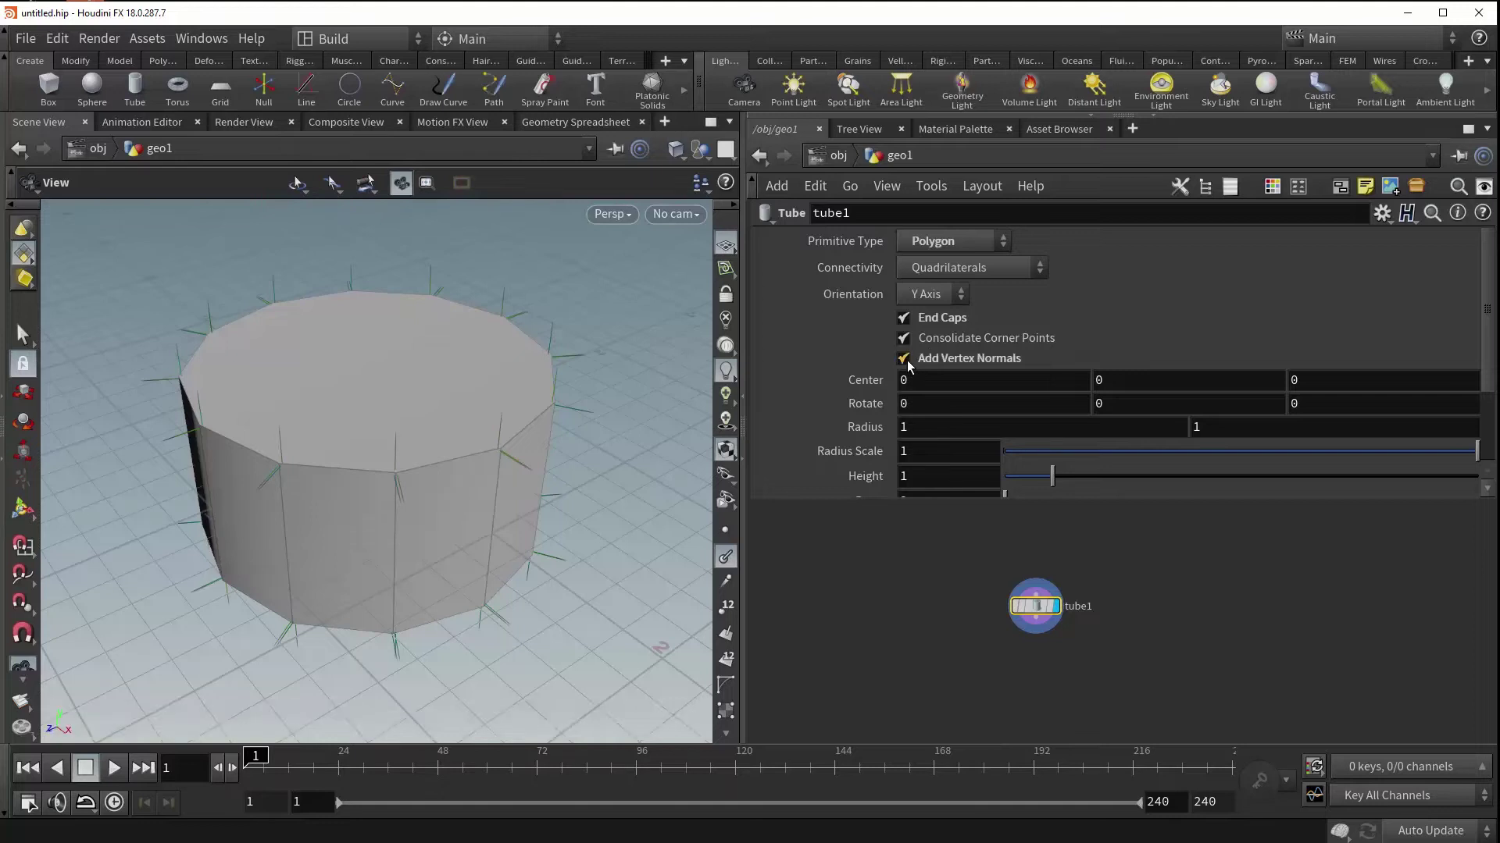
middle_click(1037, 613)
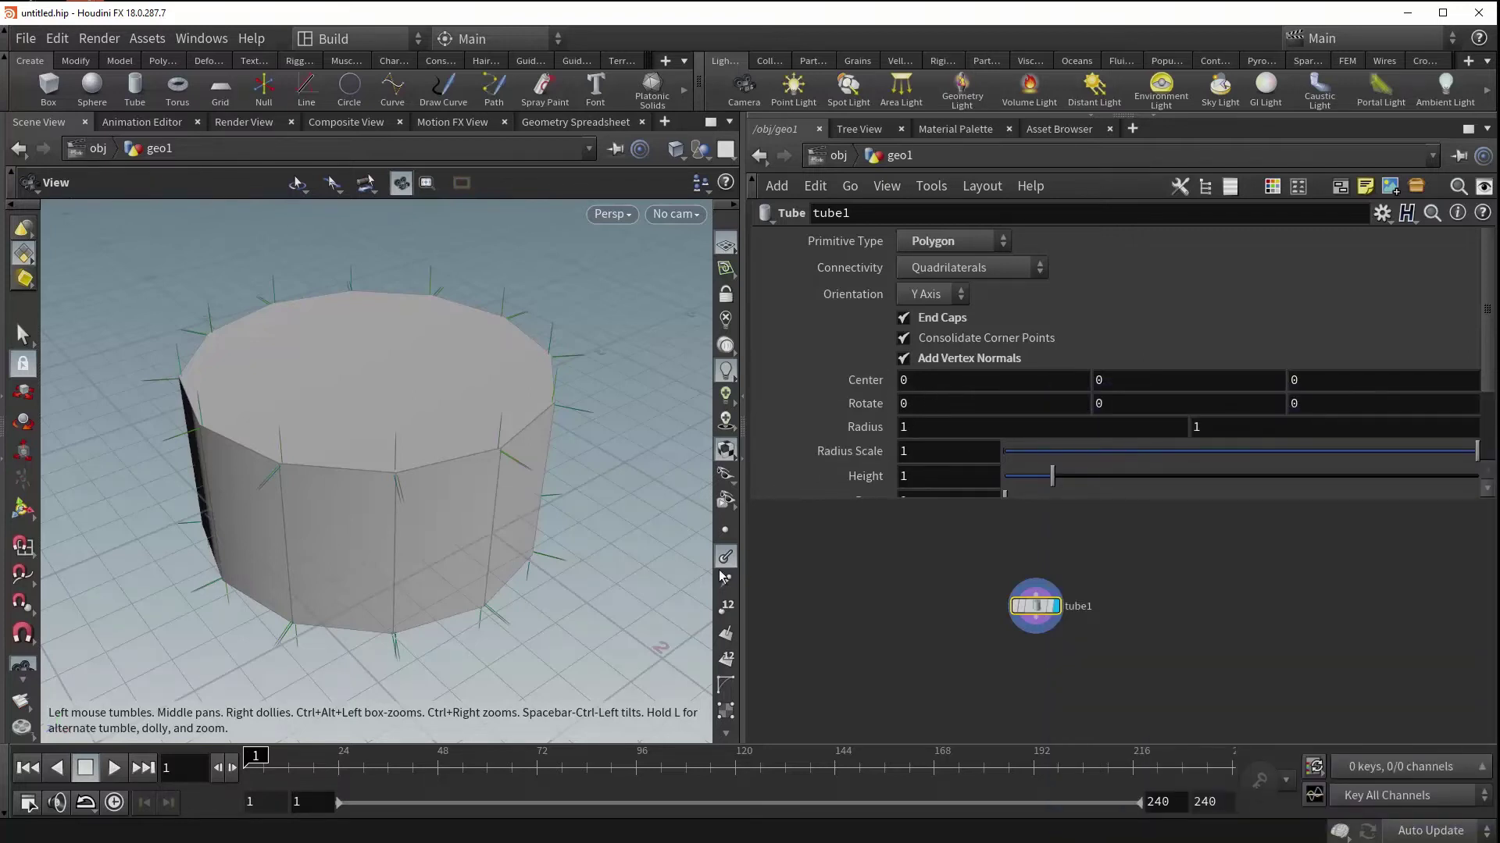
Move the tube's Center to 1.9, 2.3, 0.7
right_drag(514, 443, 414, 515)
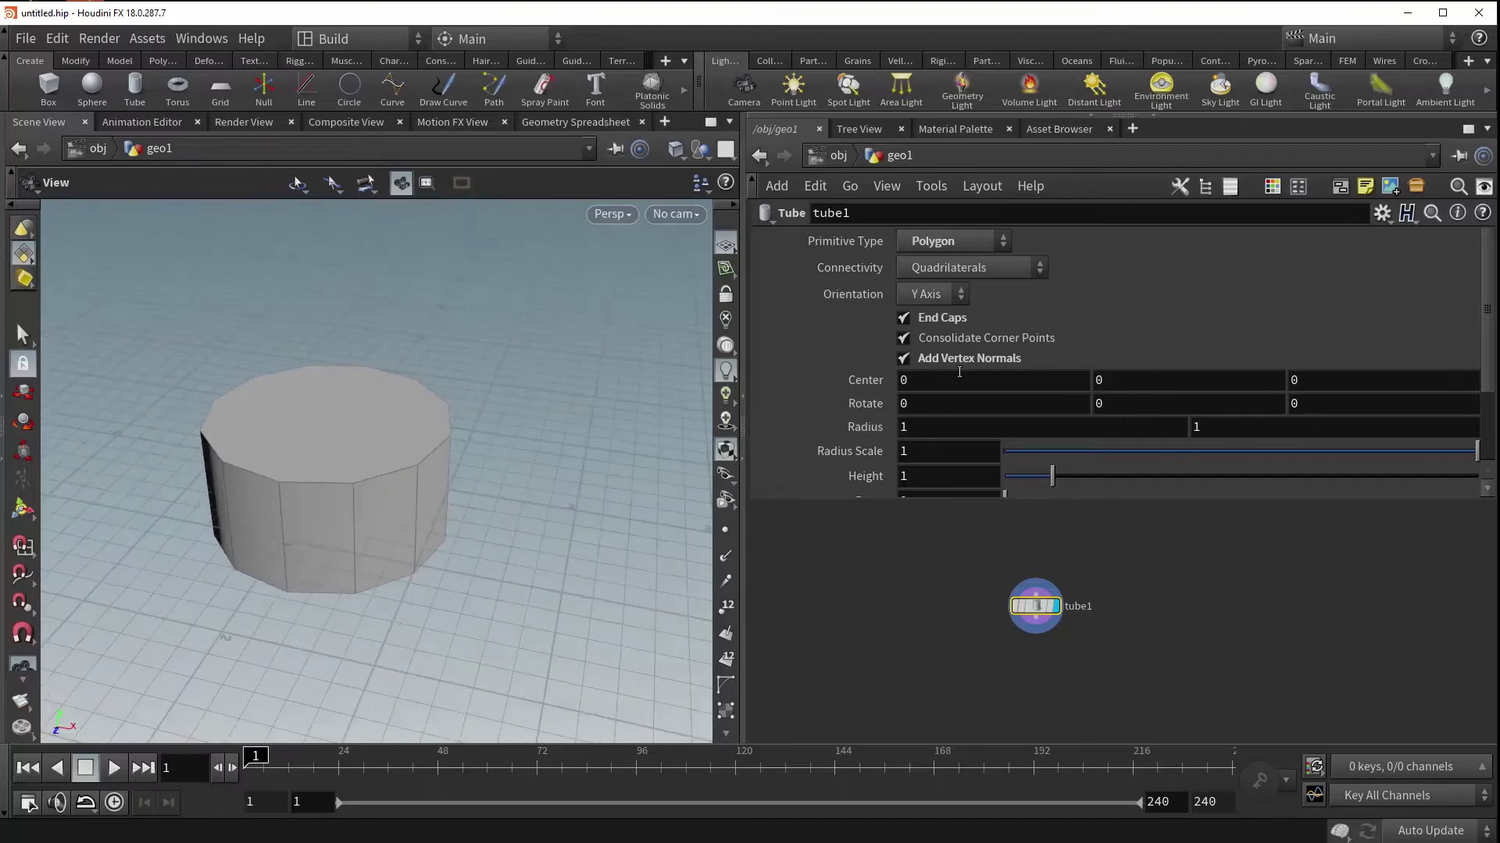
middle_drag(912, 379, 1109, 399)
scroll(391, 475, down, 6)
mouse_move(412, 492)
mouse_down()
mouse_move(412, 519)
mouse_move(414, 499)
mouse_up()
middle_drag(1136, 382, 1151, 381)
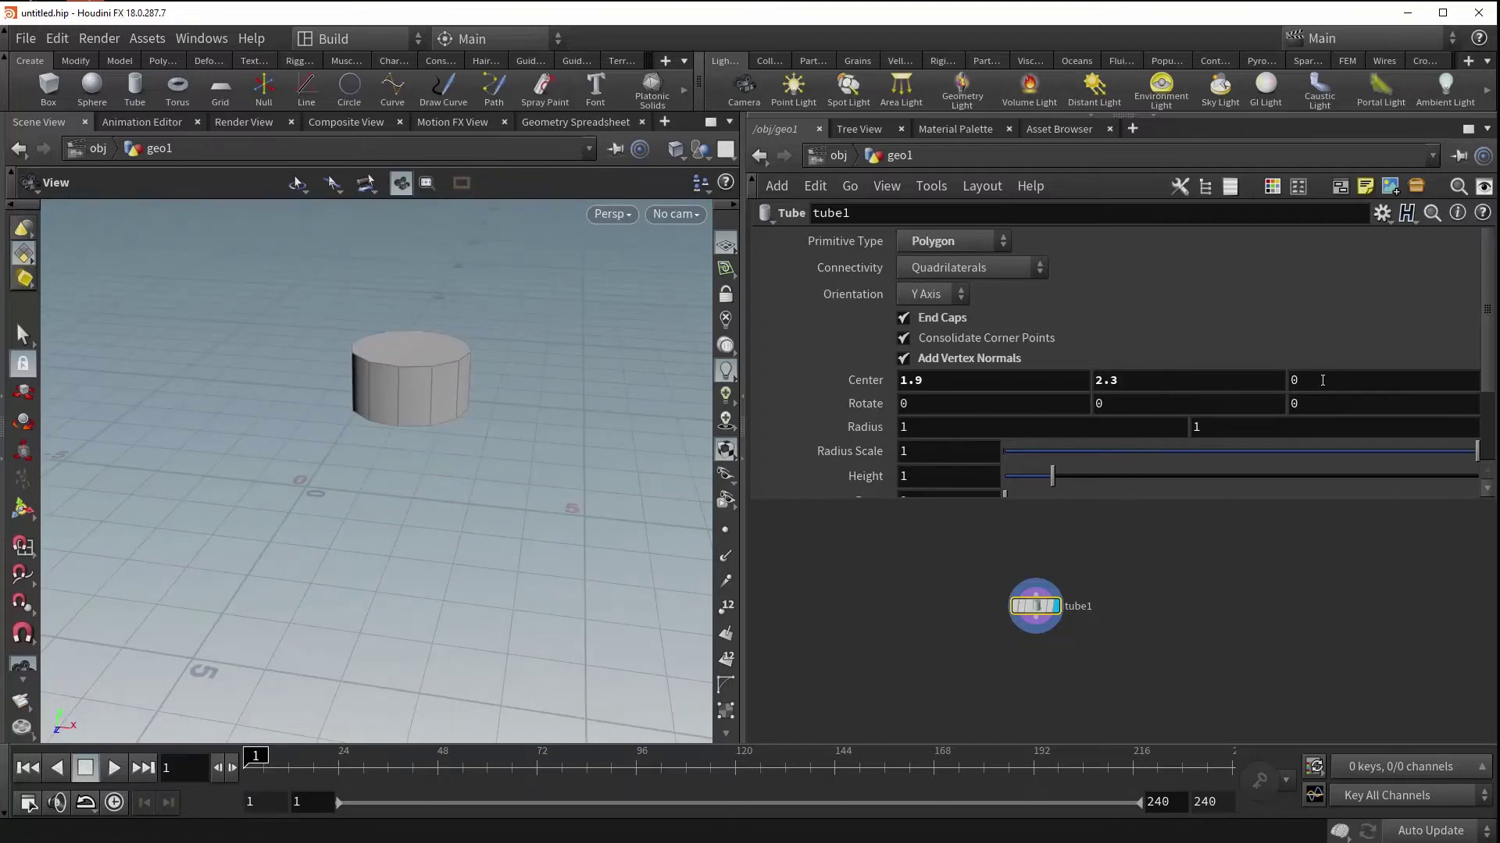
middle_drag(1322, 379, 1407, 390)
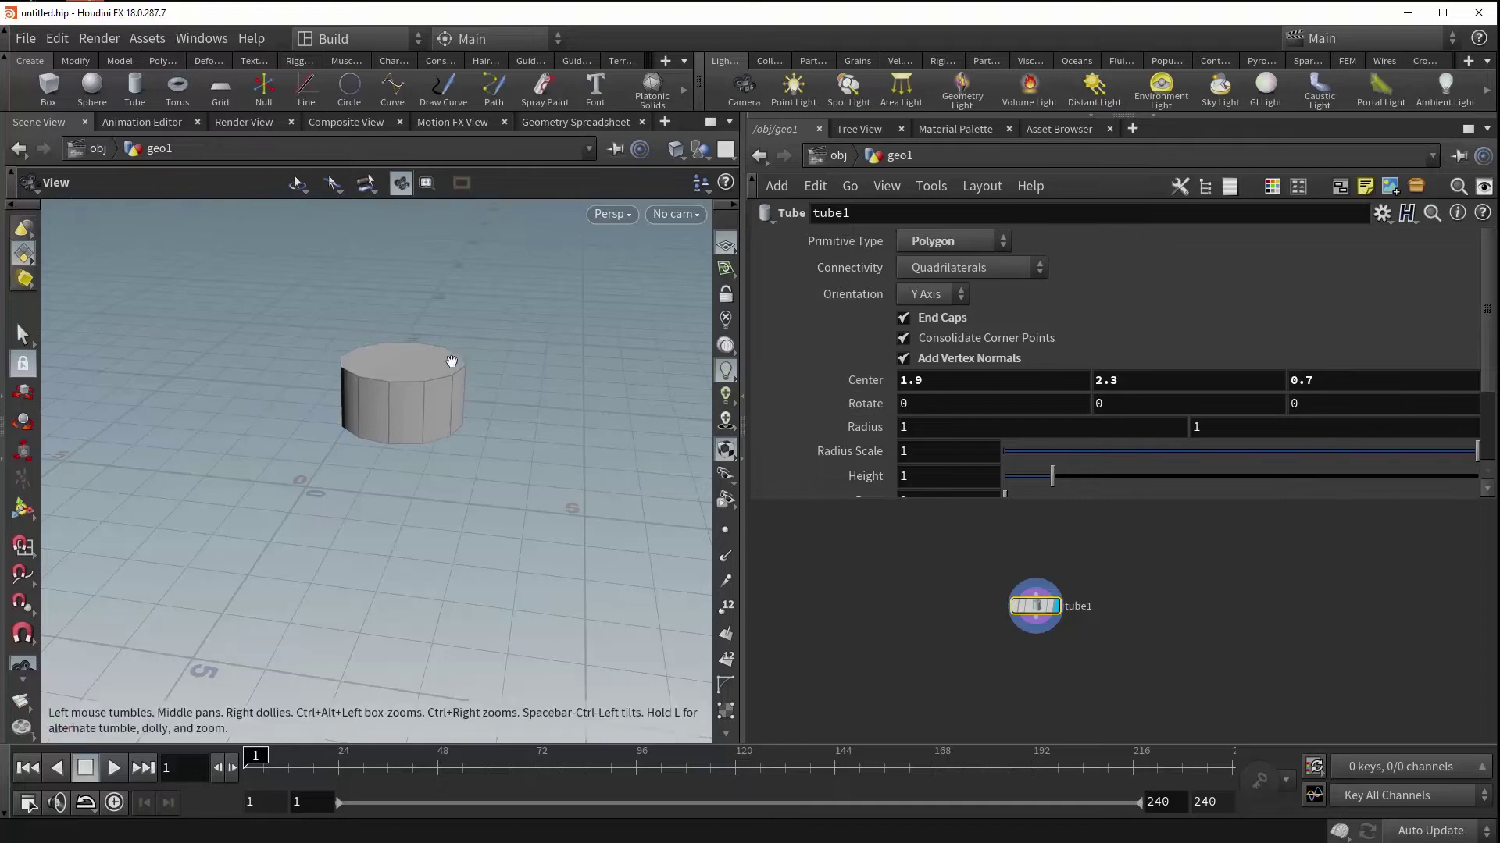
Rotate the tube to 47 and 59 on its first two axes
drag(452, 361, 391, 344)
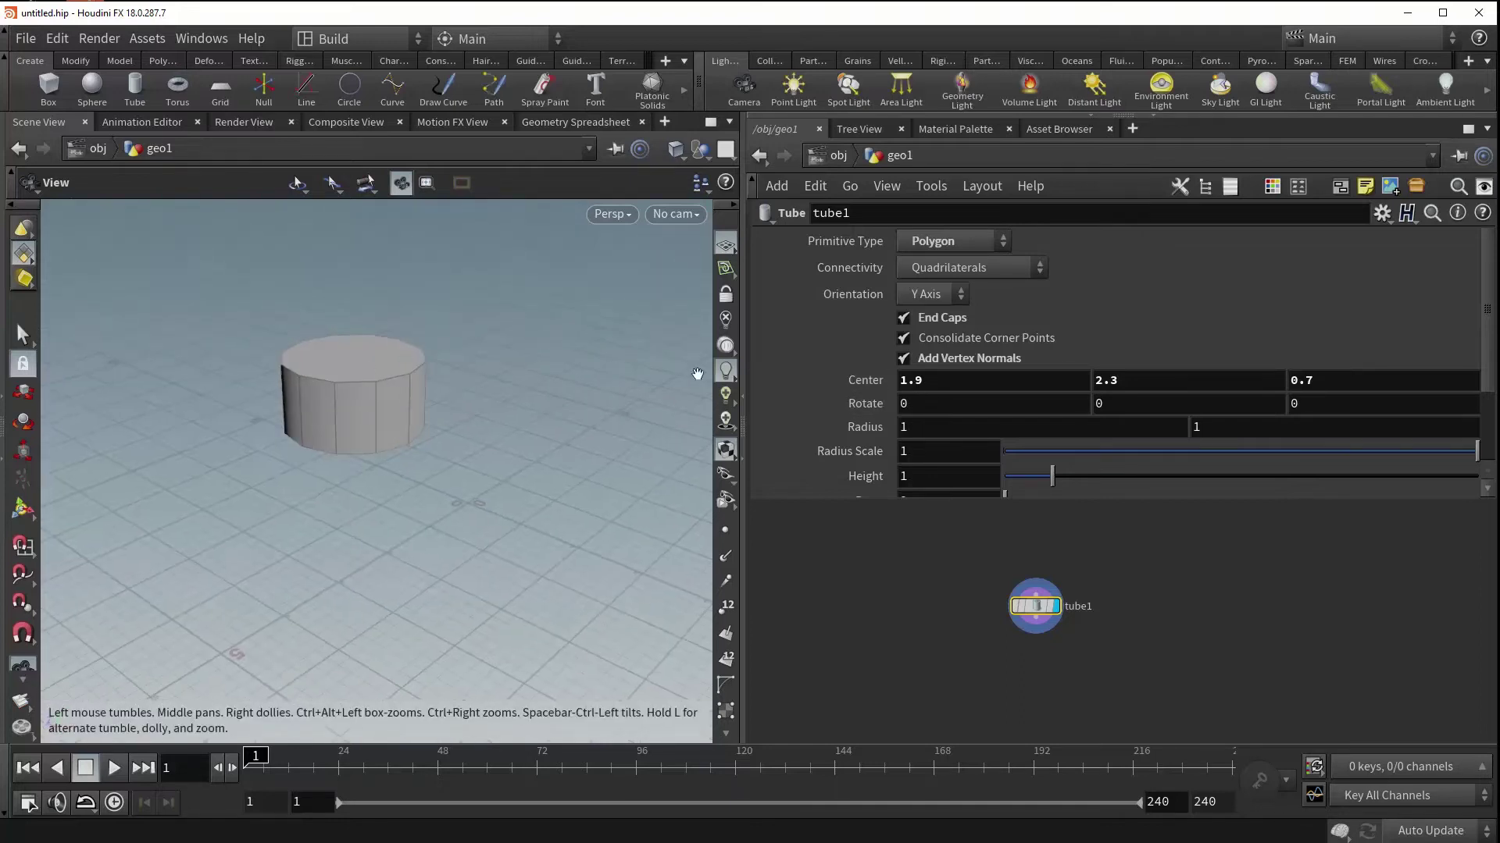
middle_drag(941, 379, 909, 388)
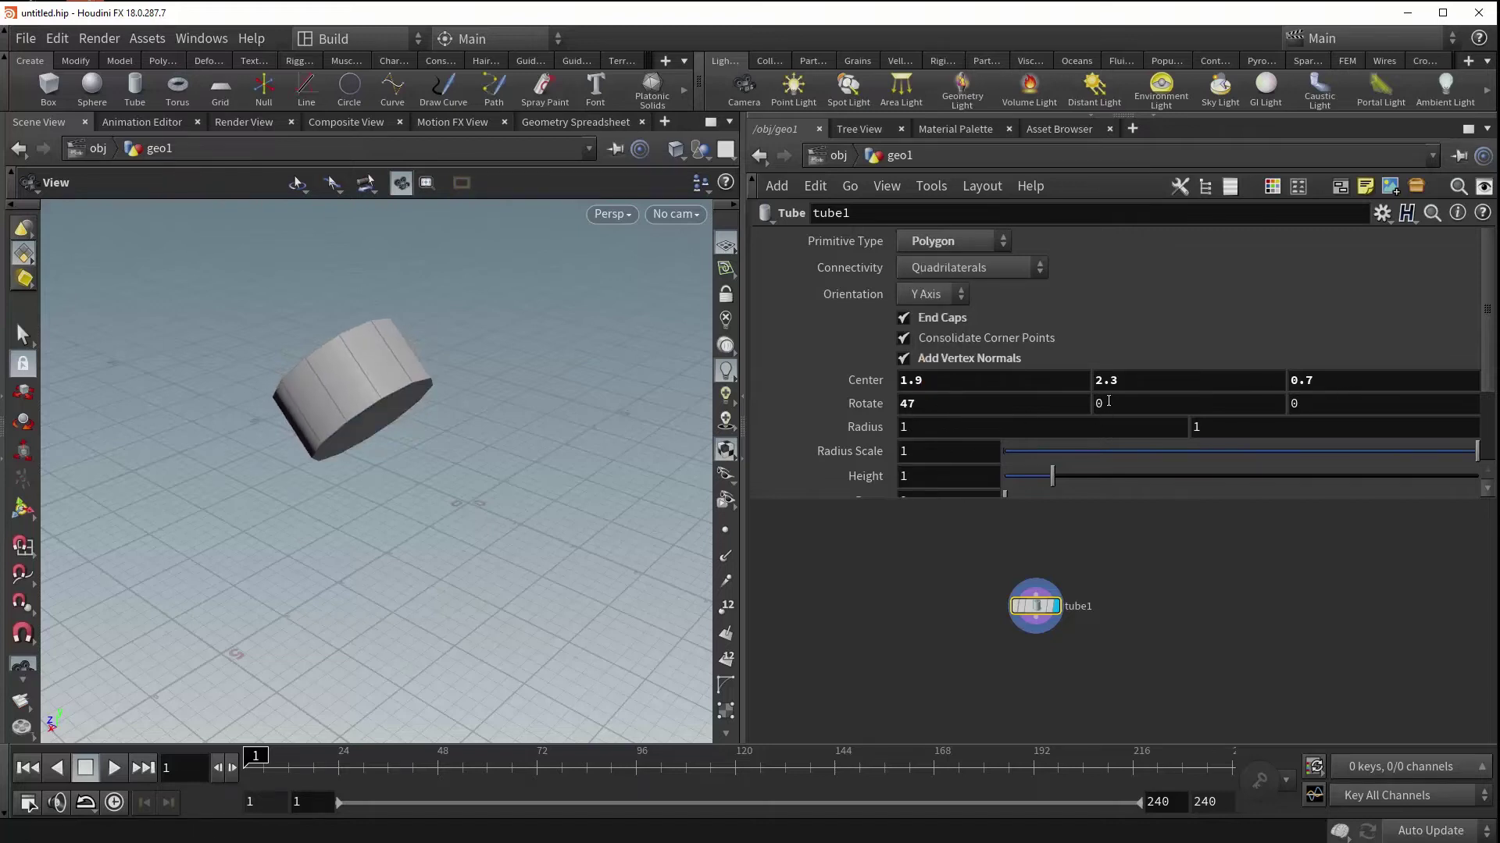
middle_drag(1108, 401, 1250, 363)
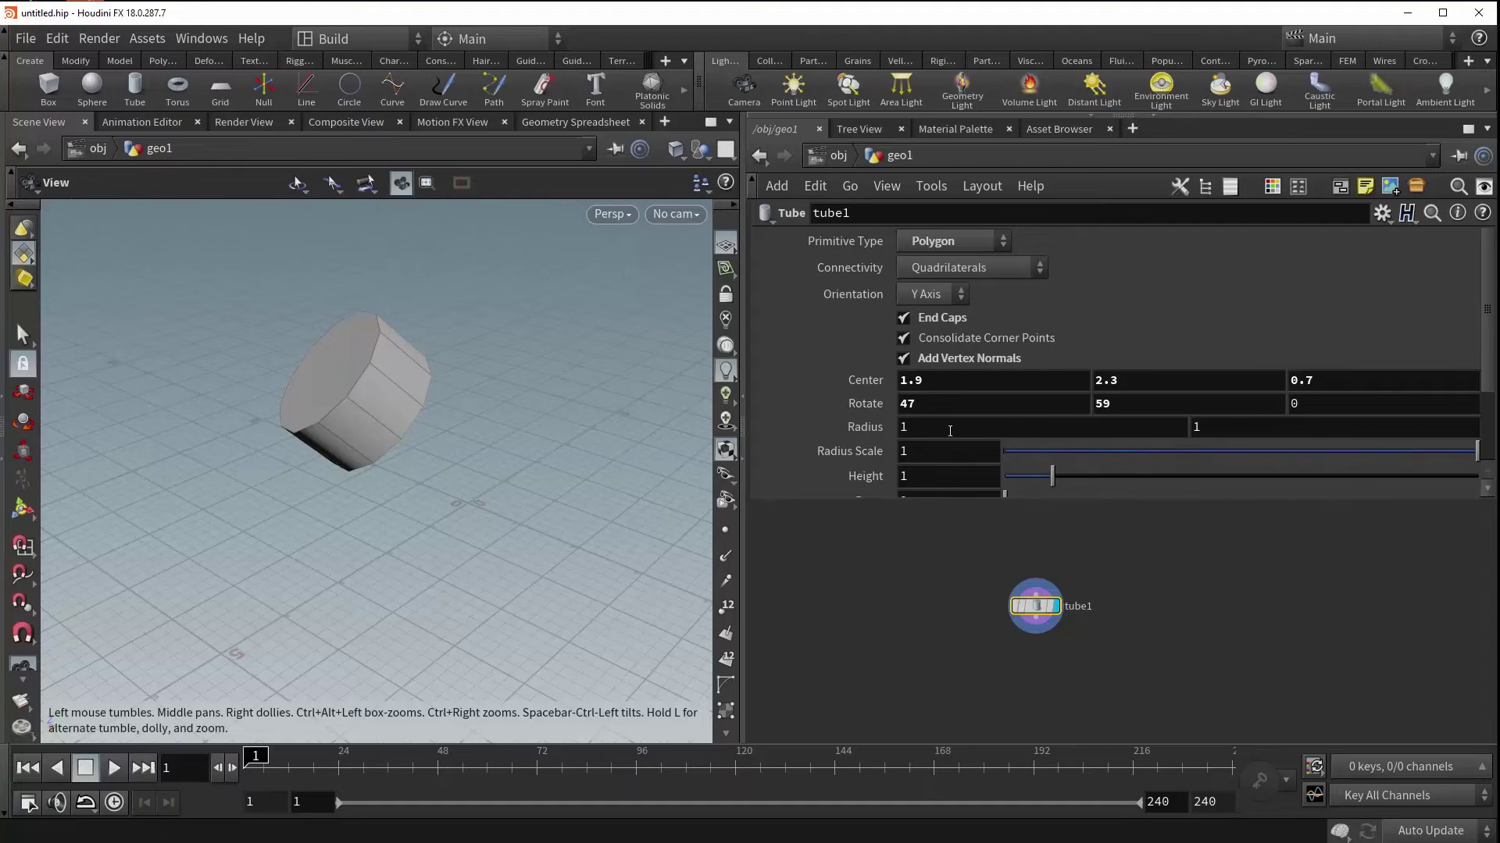
Set the tube's two Radius values to 2.5 and 1.7
middle_drag(919, 428, 1072, 431)
drag(435, 375, 421, 406)
middle_drag(1266, 428, 1330, 428)
middle_drag(1391, 427, 927, 436)
drag(456, 377, 508, 383)
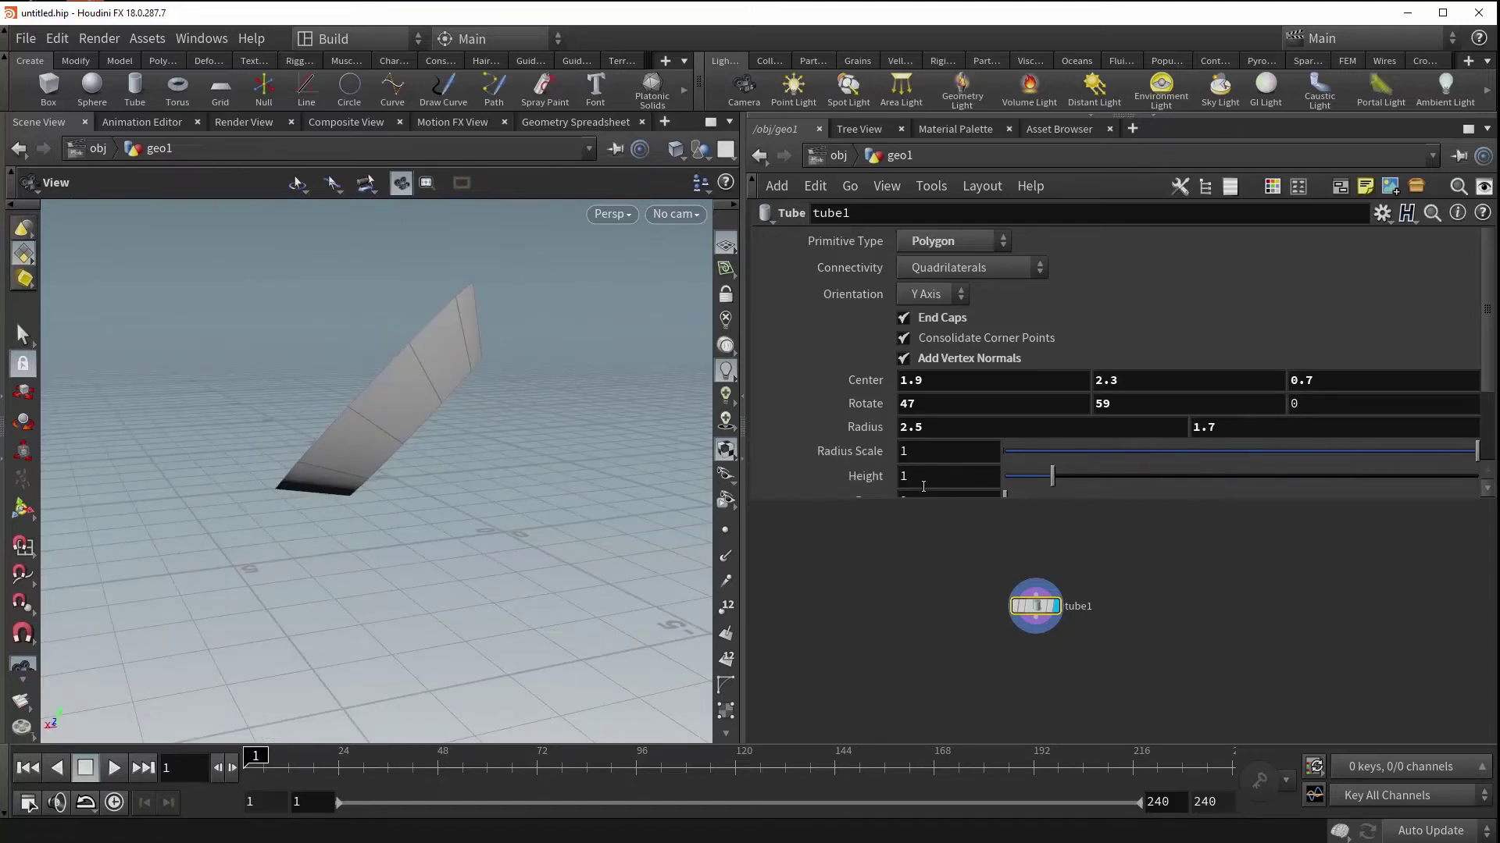
drag(429, 392, 455, 428)
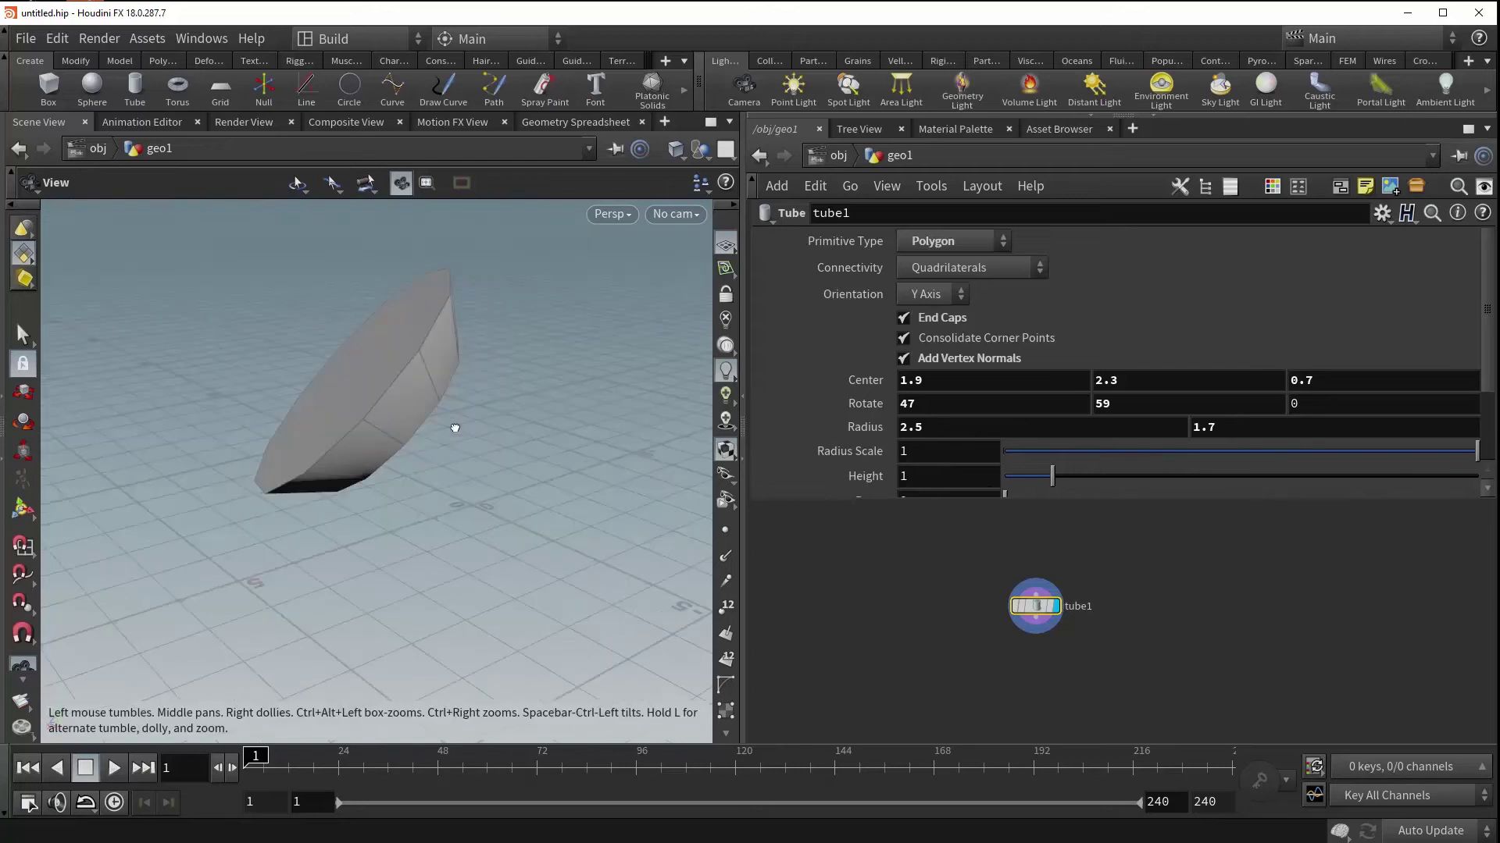
Set Radius Scale to 0.722 and increase Height to lengthen the tapered tube
drag(1476, 452, 1345, 460)
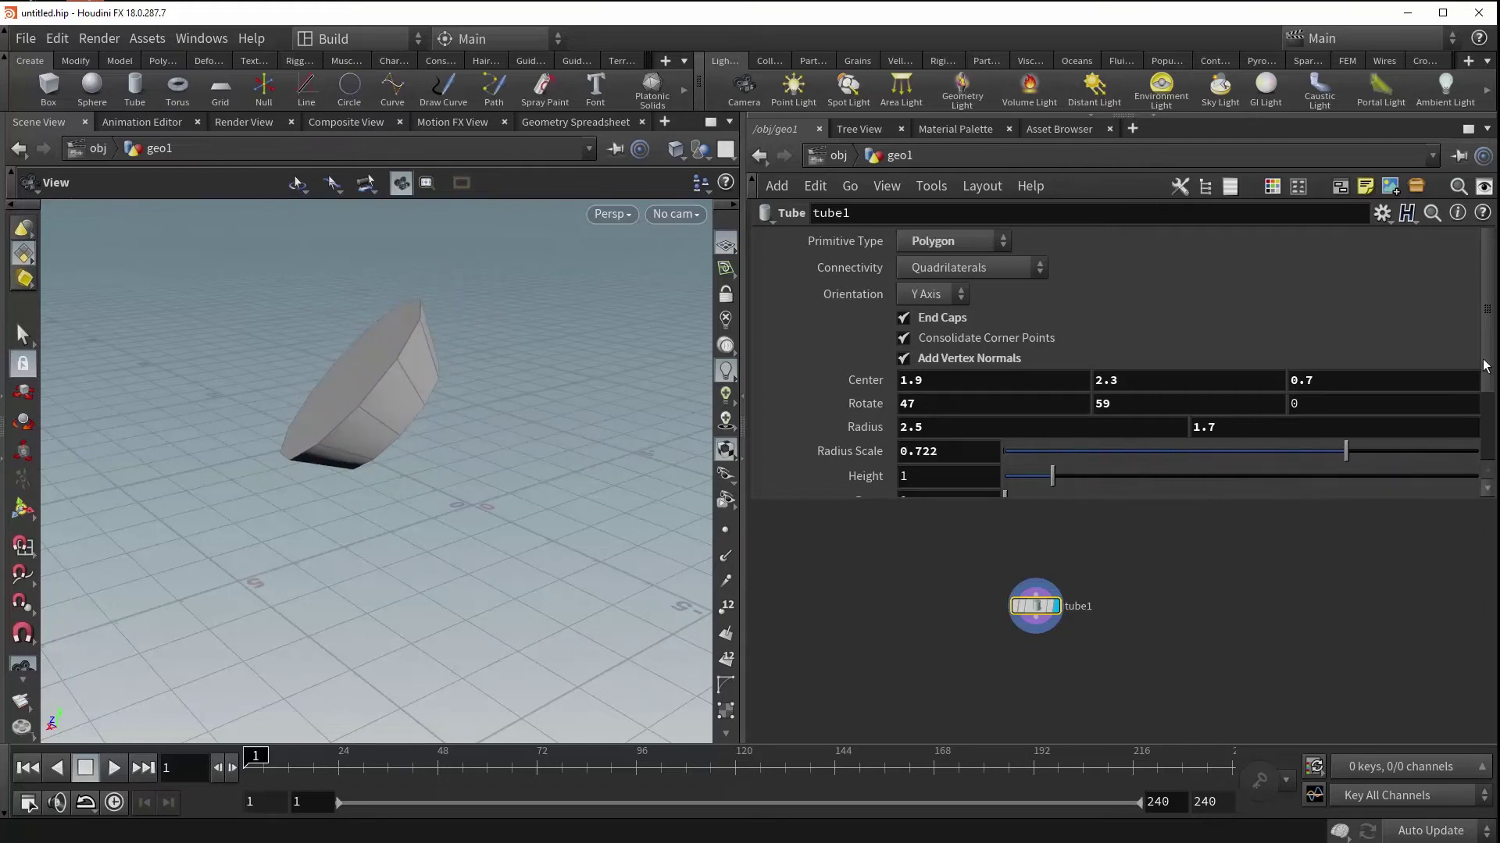
scroll(1492, 371, down, 3)
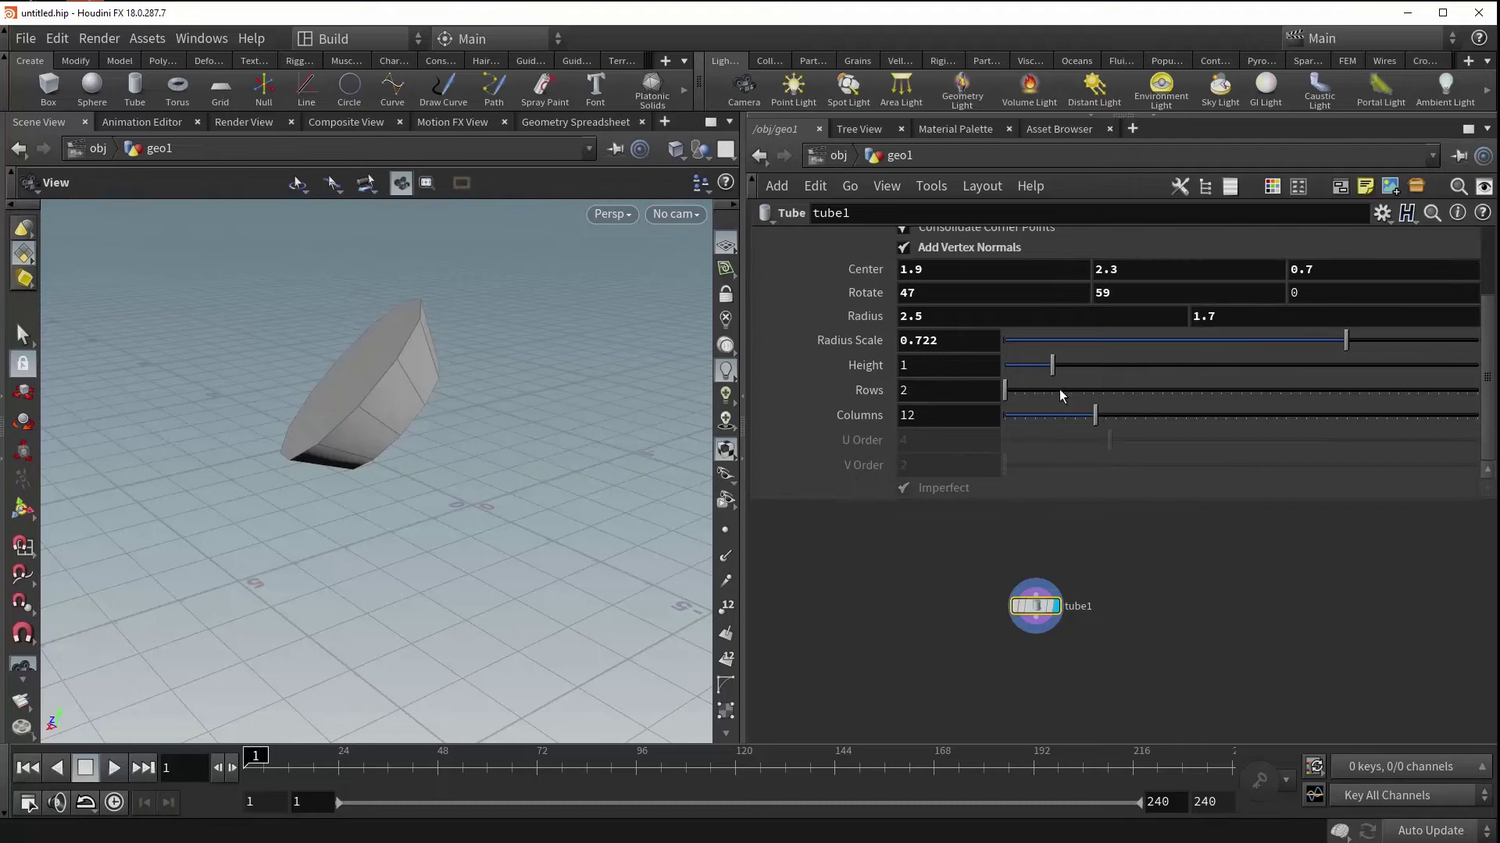
drag(1054, 364, 1302, 362)
Increase the tube's divisions to 26 Rows and 39 Columns for a denser mesh
right_drag(695, 372, 490, 489)
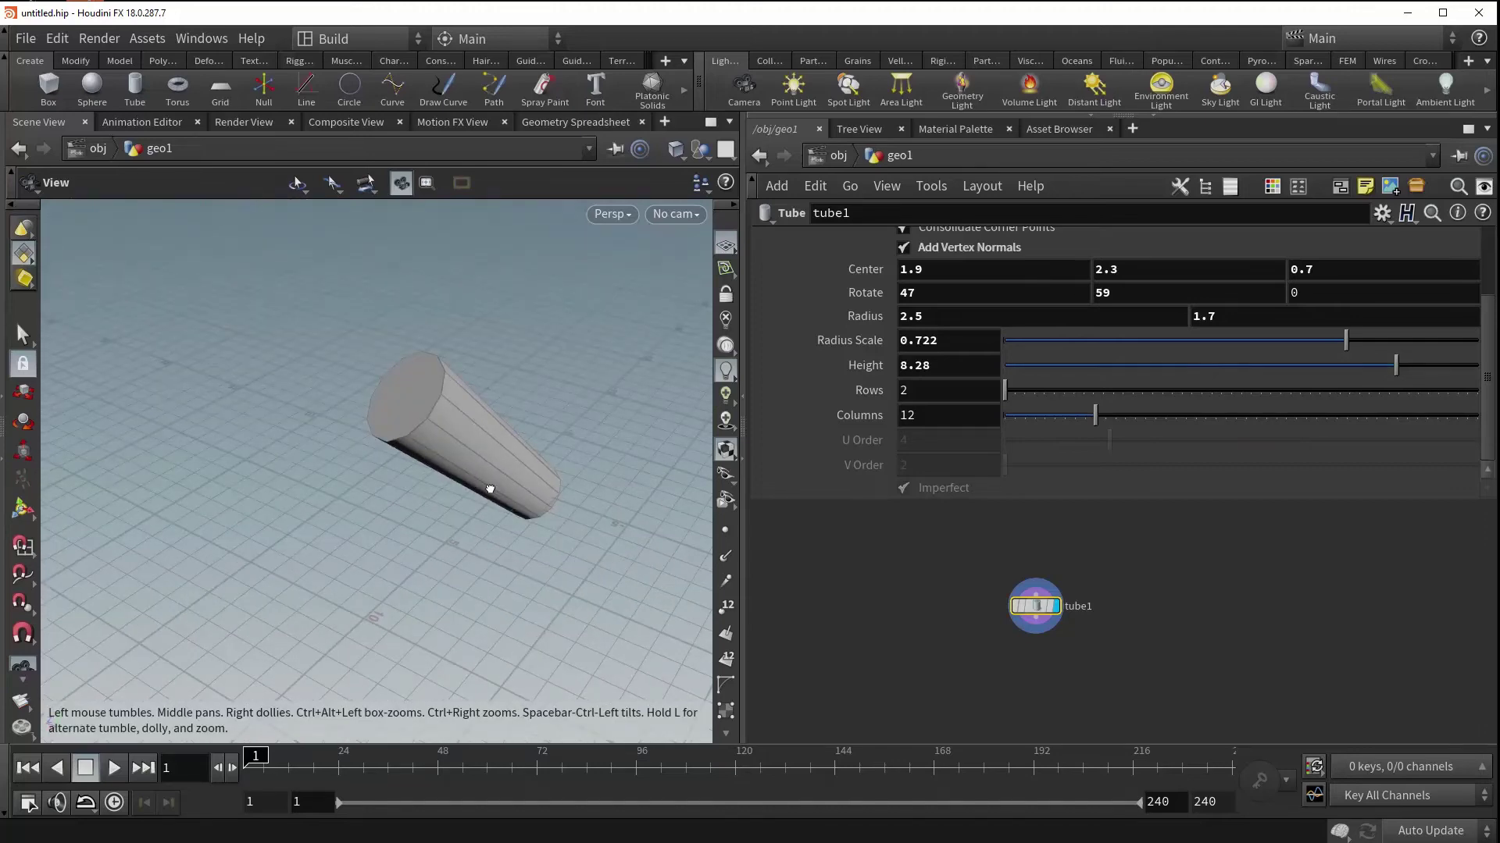
drag(1042, 391, 1241, 390)
drag(502, 452, 446, 402)
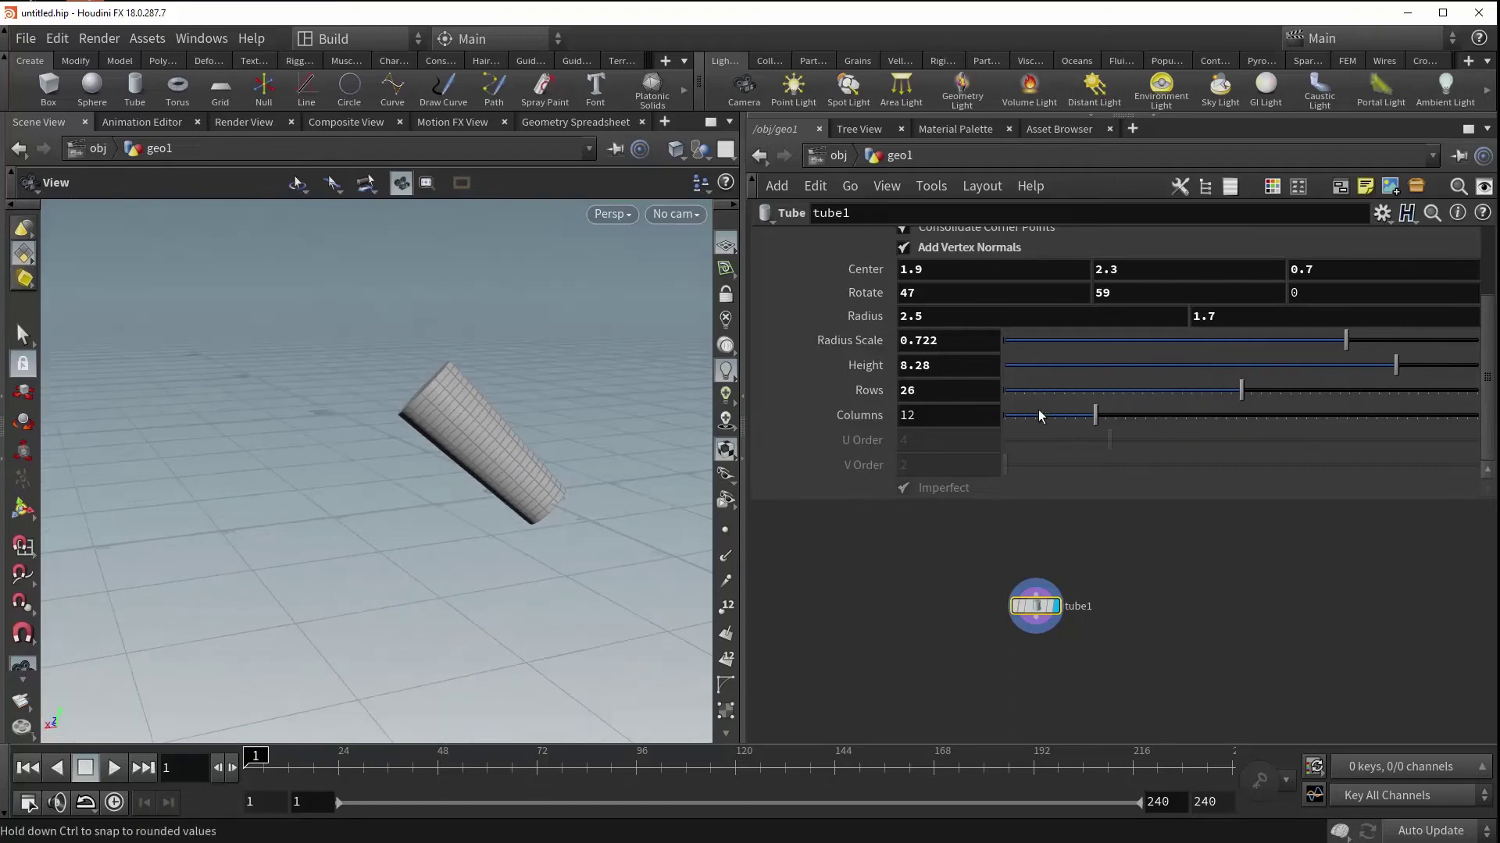
drag(1098, 416, 1175, 418)
drag(283, 420, 473, 368)
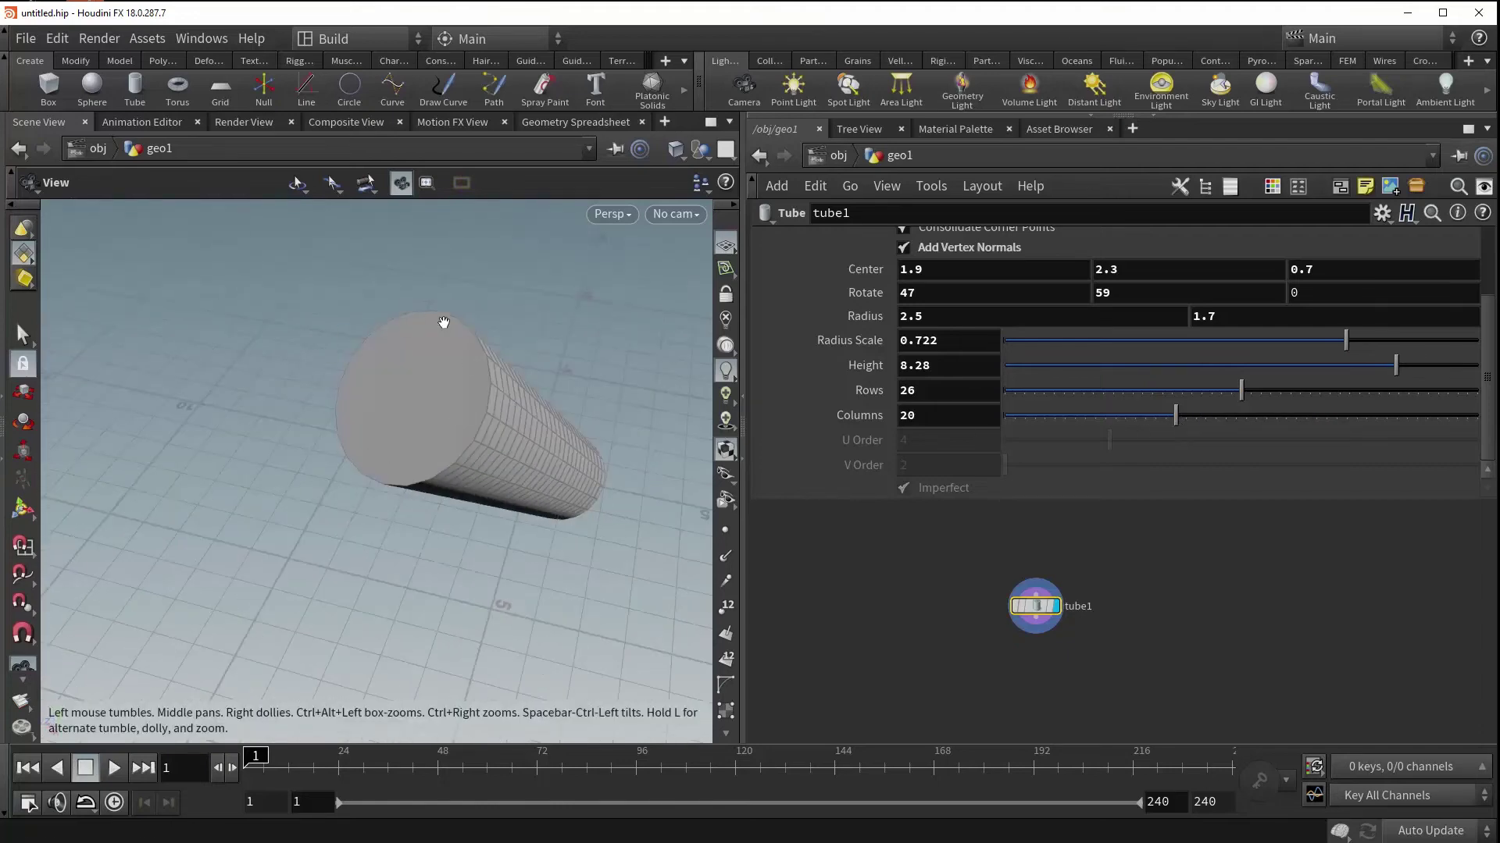
drag(1175, 416, 1366, 417)
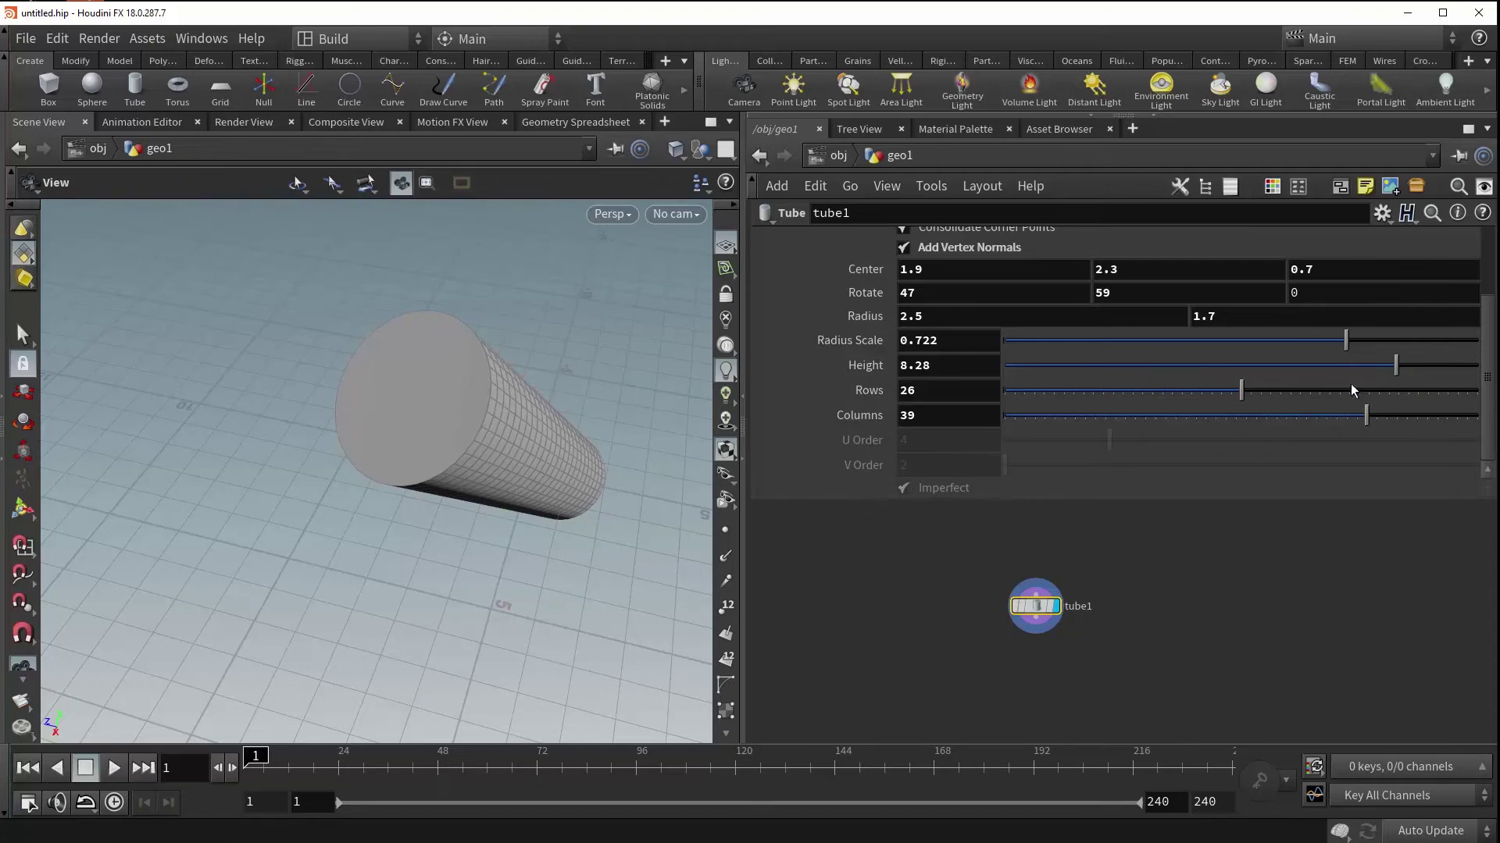
drag(1489, 423, 1492, 351)
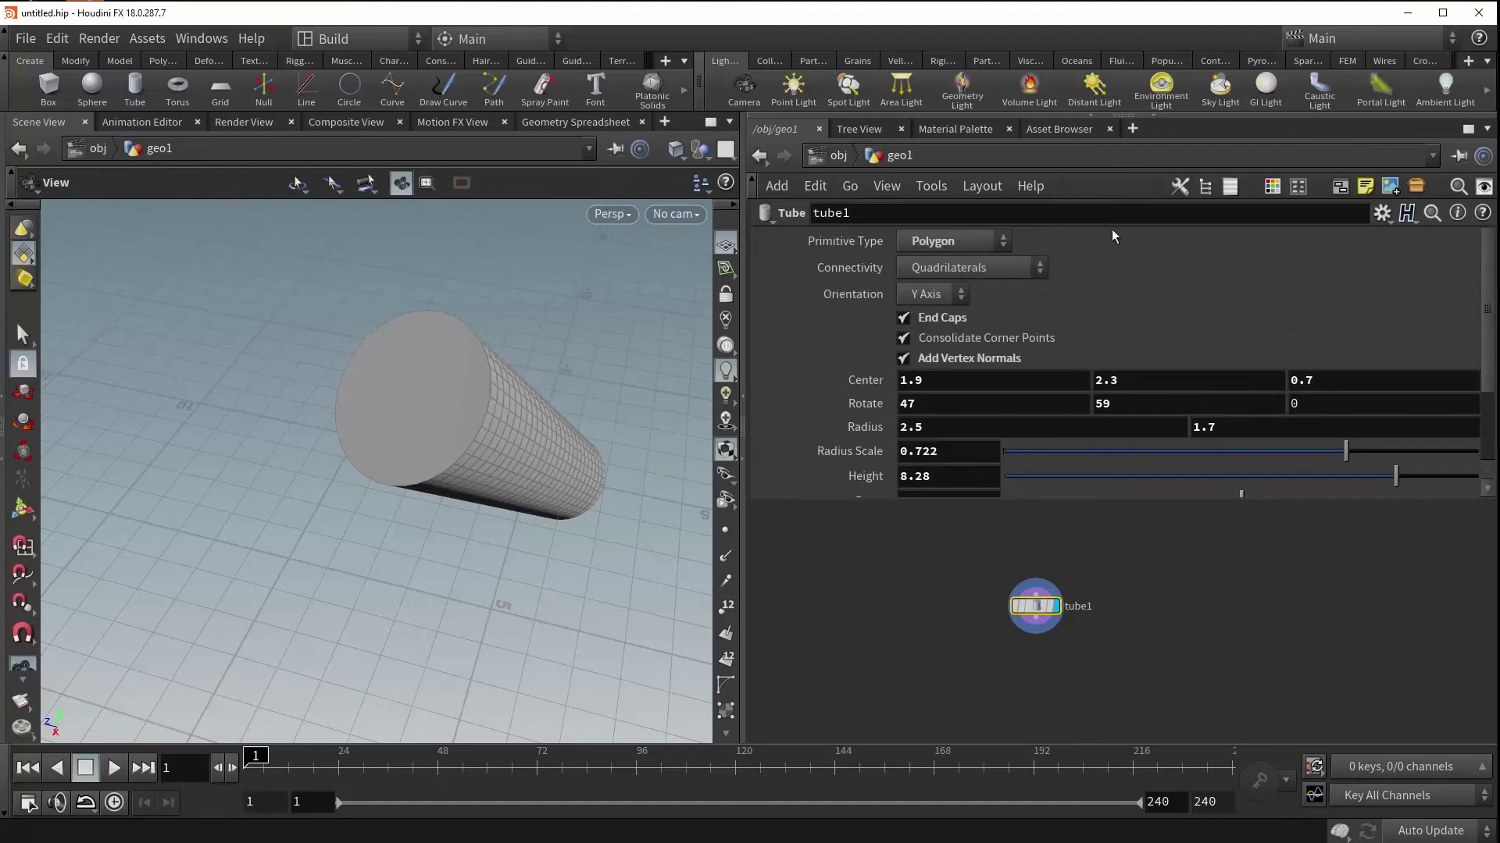
Switch the tube's Primitive Type to Bezier
click(961, 243)
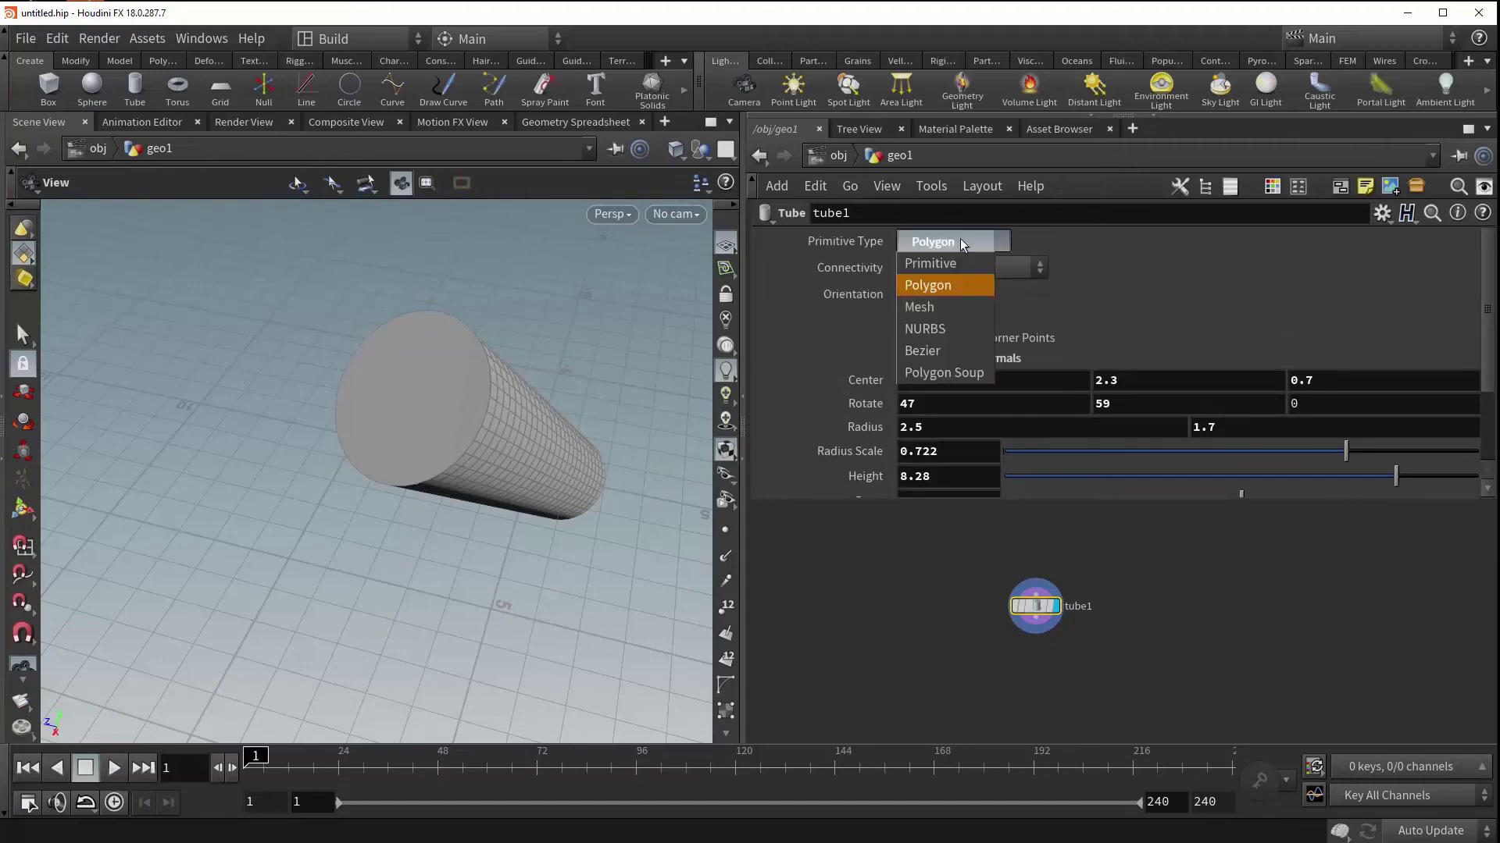
click(938, 323)
drag(614, 413, 517, 443)
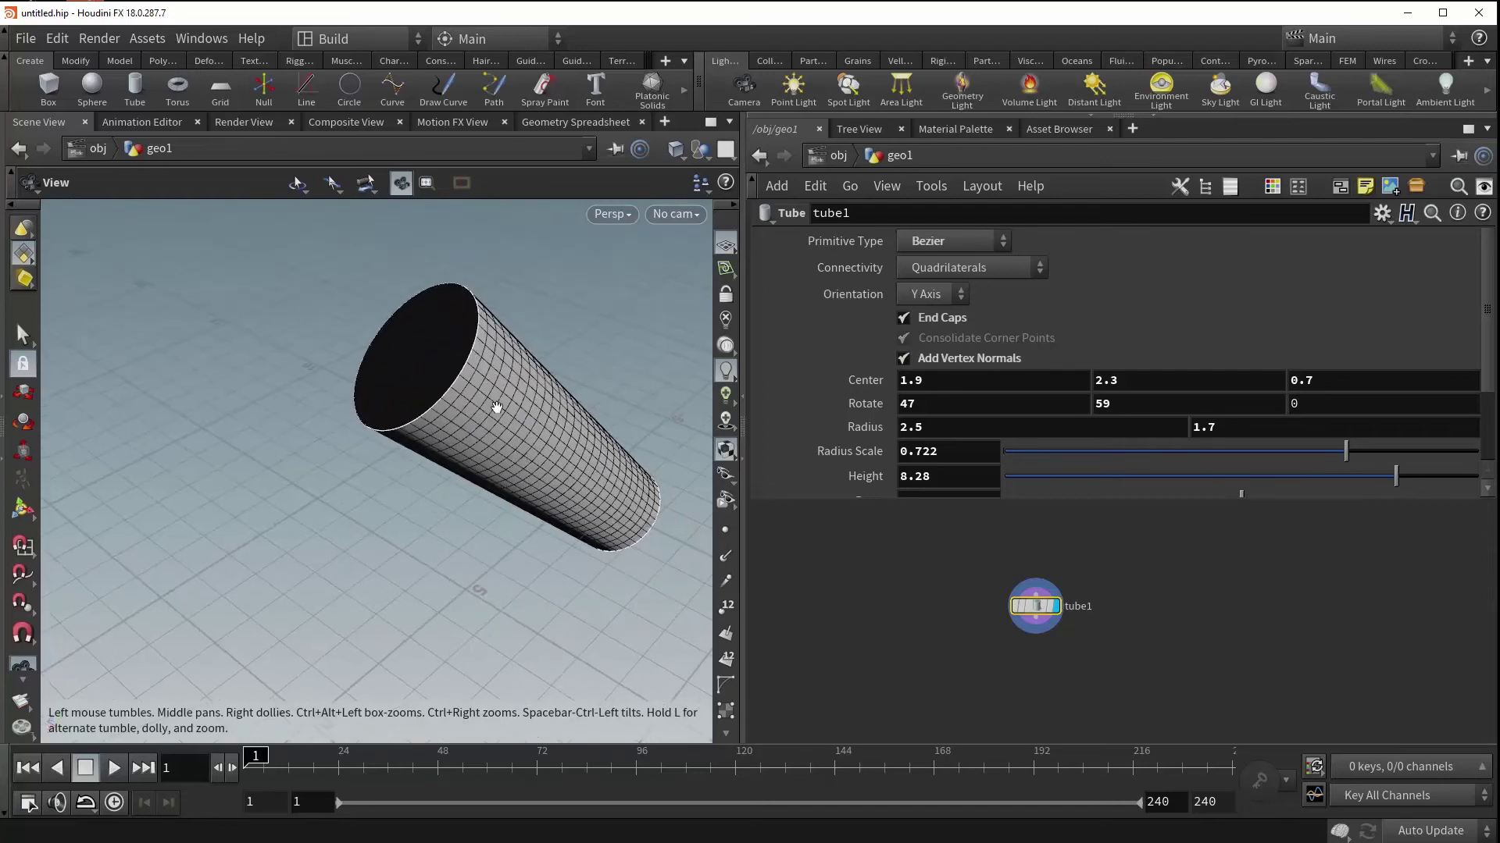
Turn off Add Vertex Normals and End Caps, leaving the Bezier tube open
click(904, 359)
drag(478, 335, 457, 317)
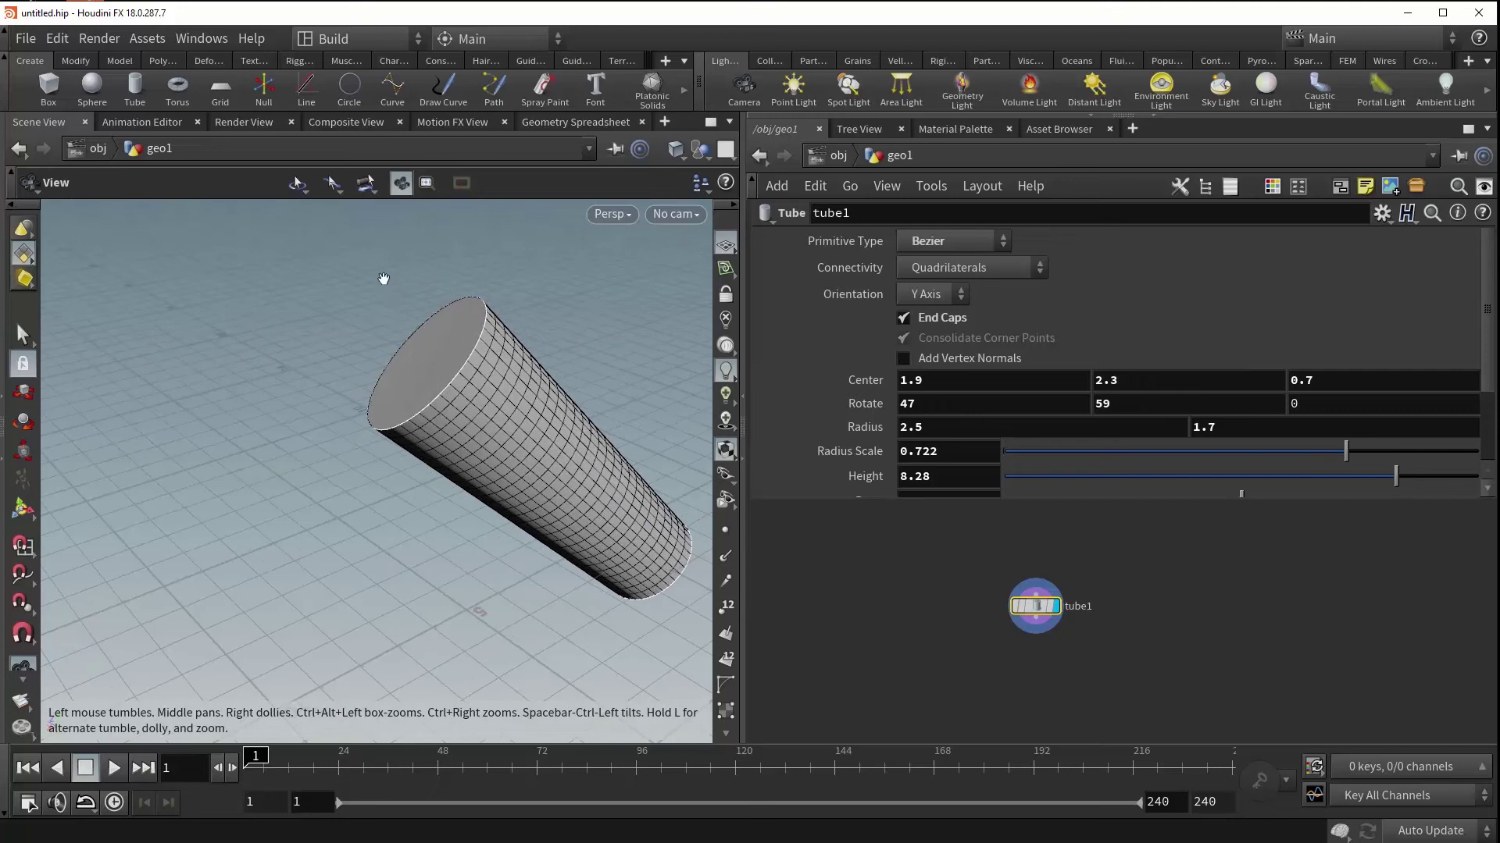
click(903, 317)
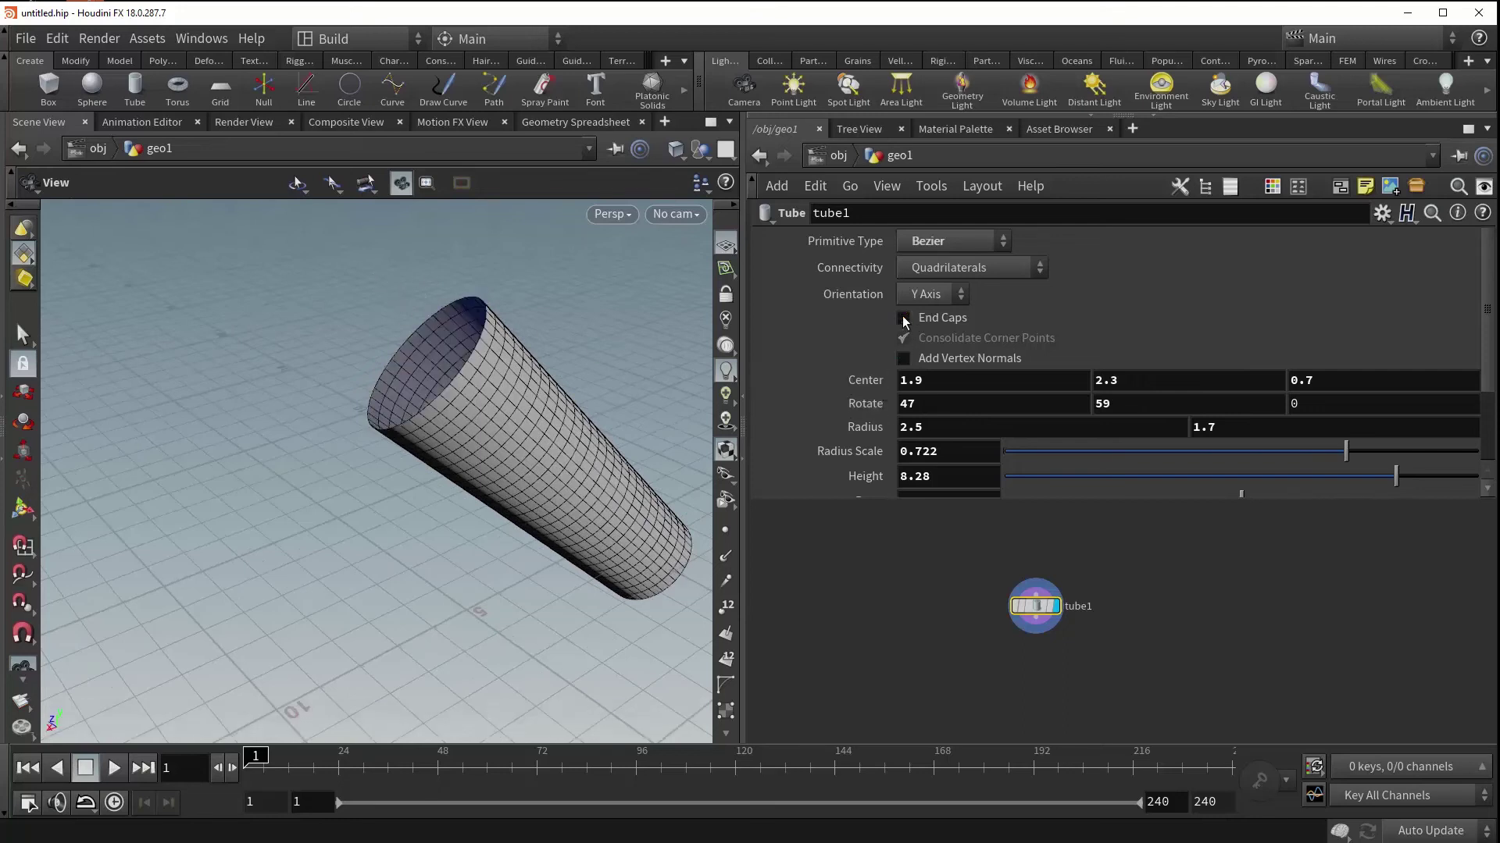
drag(1492, 270, 1488, 353)
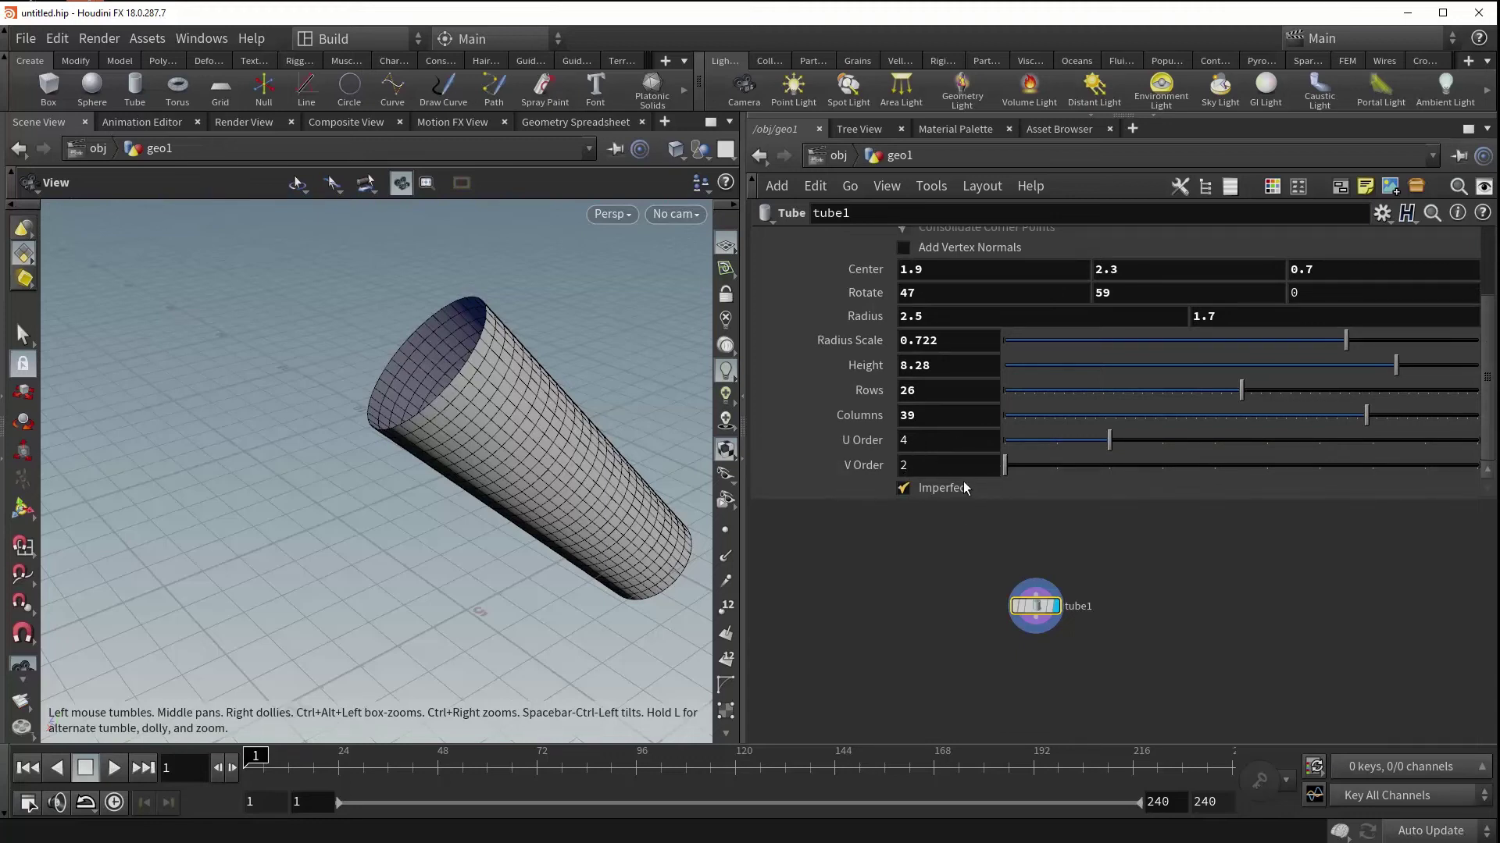
mouse_move(965, 488)
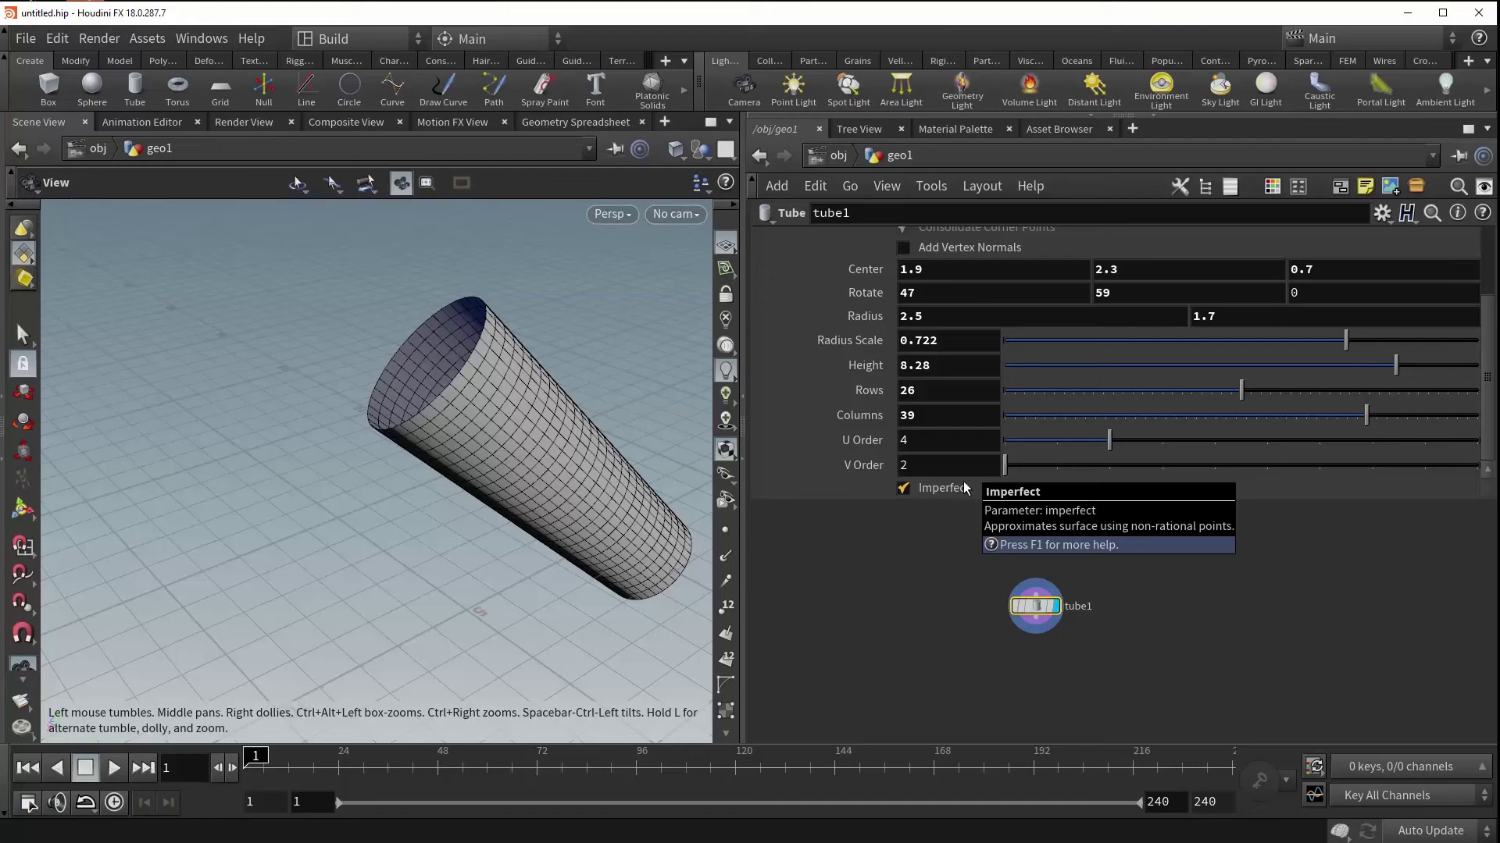
Show the tube's point numbers and reset Rows to 2 and Columns to 12
click(726, 607)
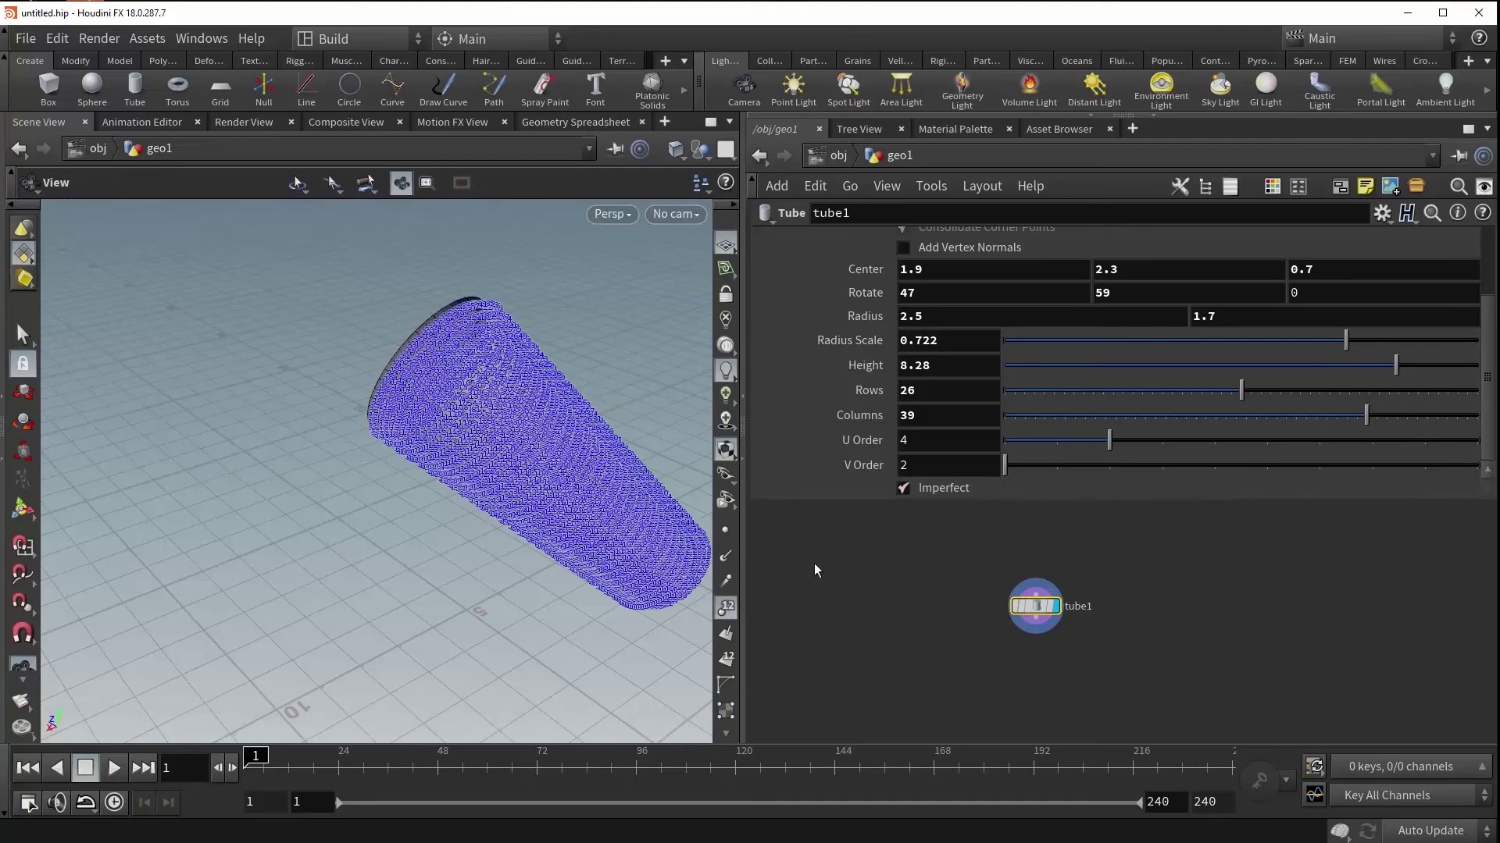
scroll(523, 431, up, 3)
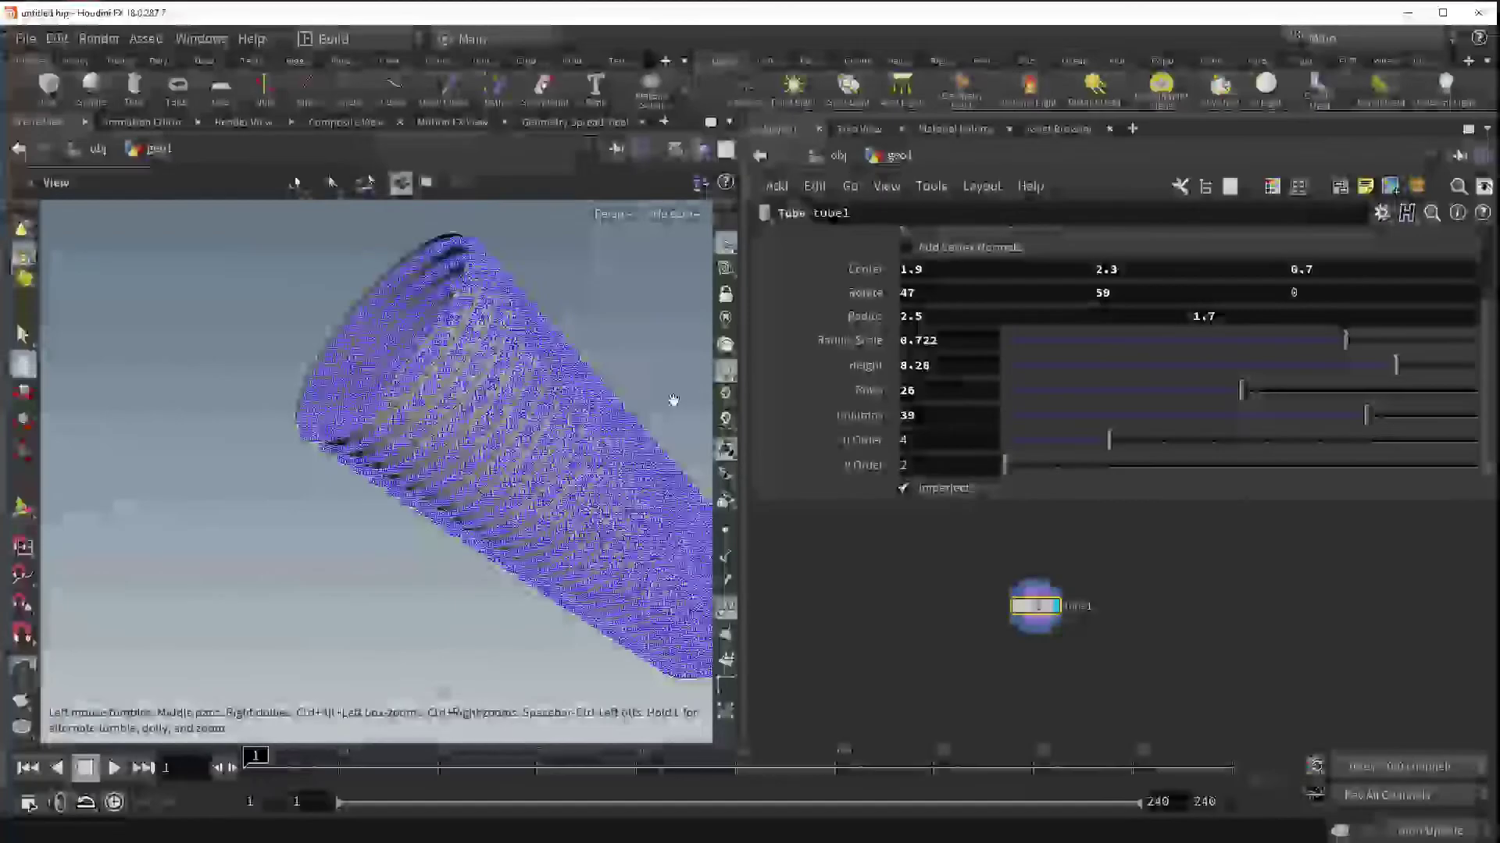
ctrl+middle_click(863, 392)
ctrl+middle_click(859, 414)
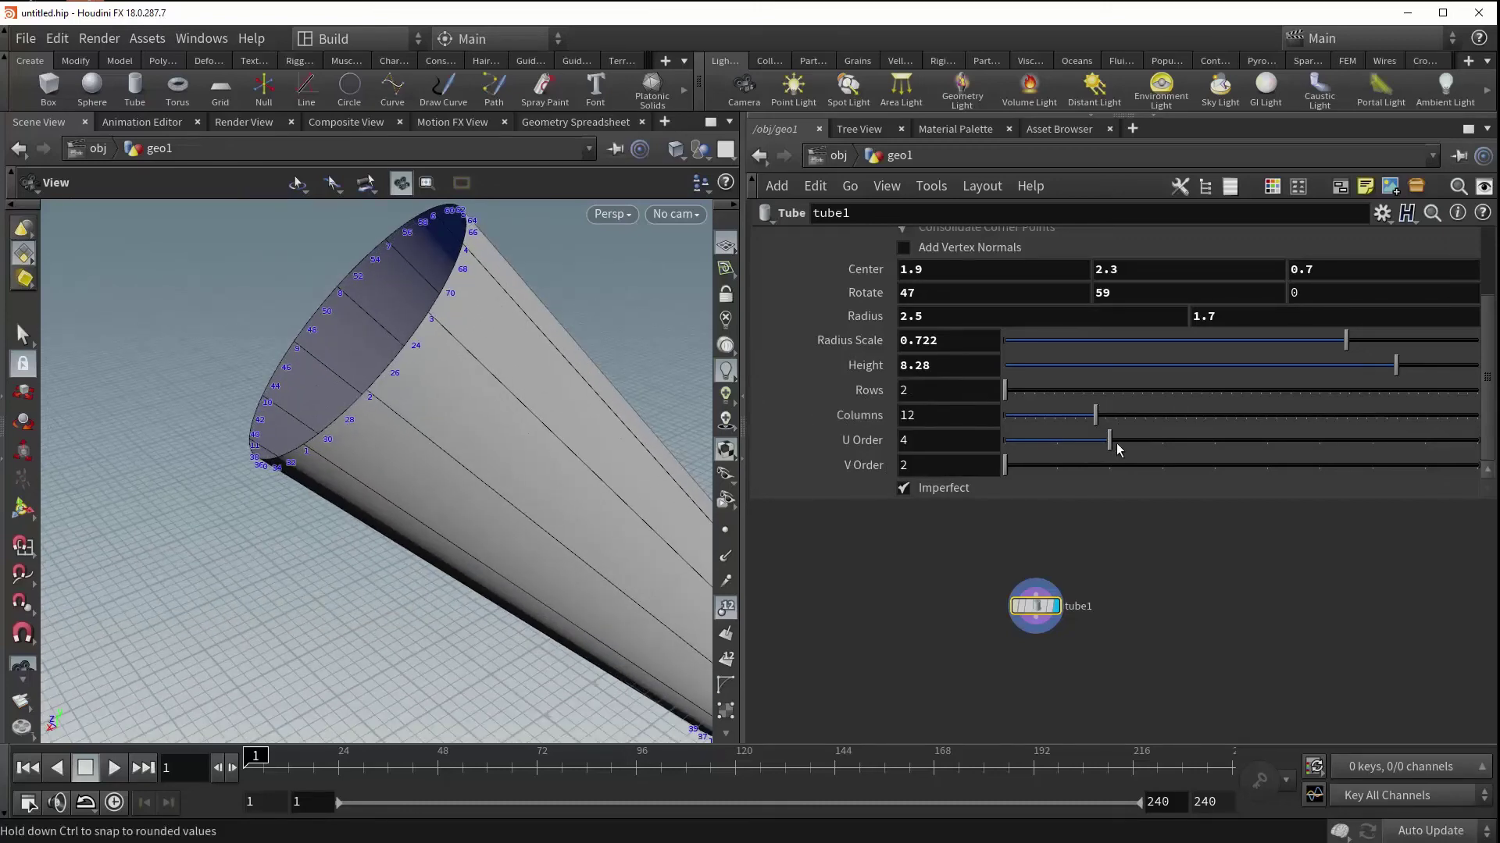
Set Rows to 11, V Order to 2 and U Order to 4, undoing a trial U Order change
drag(1119, 449, 1261, 439)
key(ctrl+z)
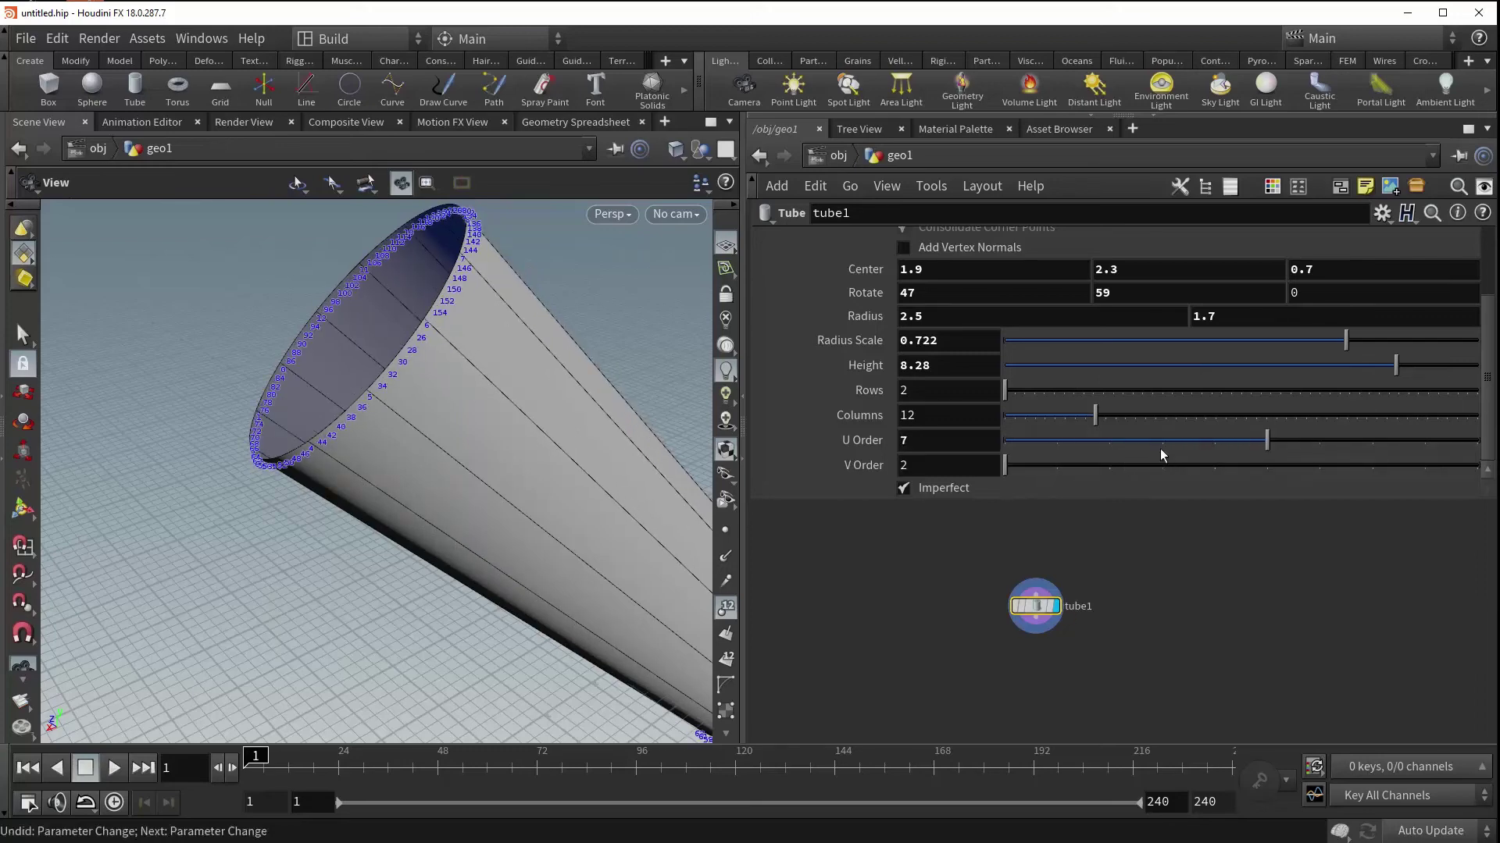
drag(1015, 390, 1091, 390)
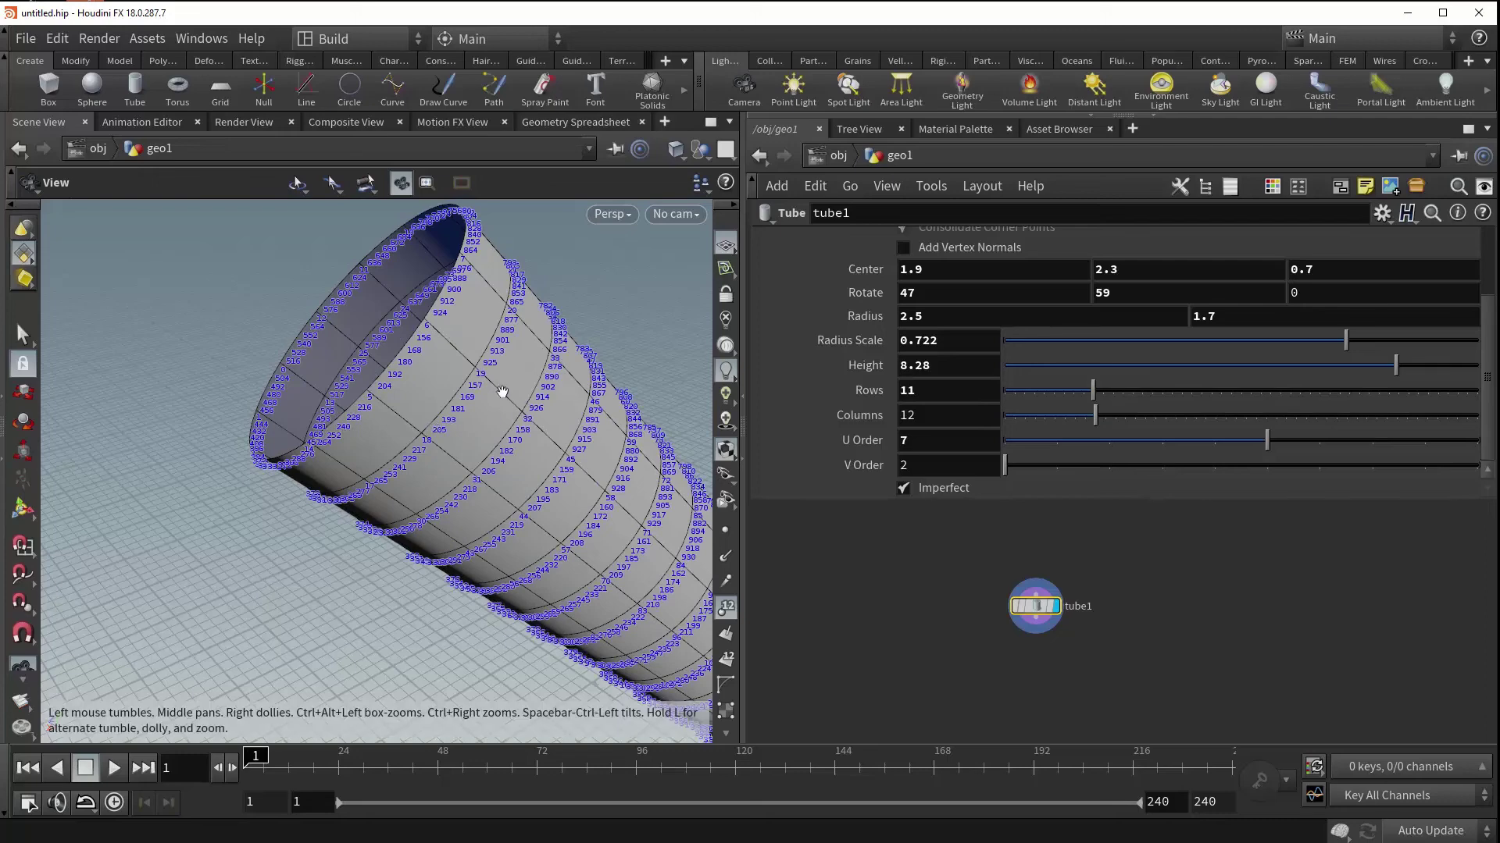
mouse_move(1054, 468)
mouse_down()
mouse_move(1231, 483)
mouse_move(1064, 469)
mouse_move(1030, 483)
mouse_up()
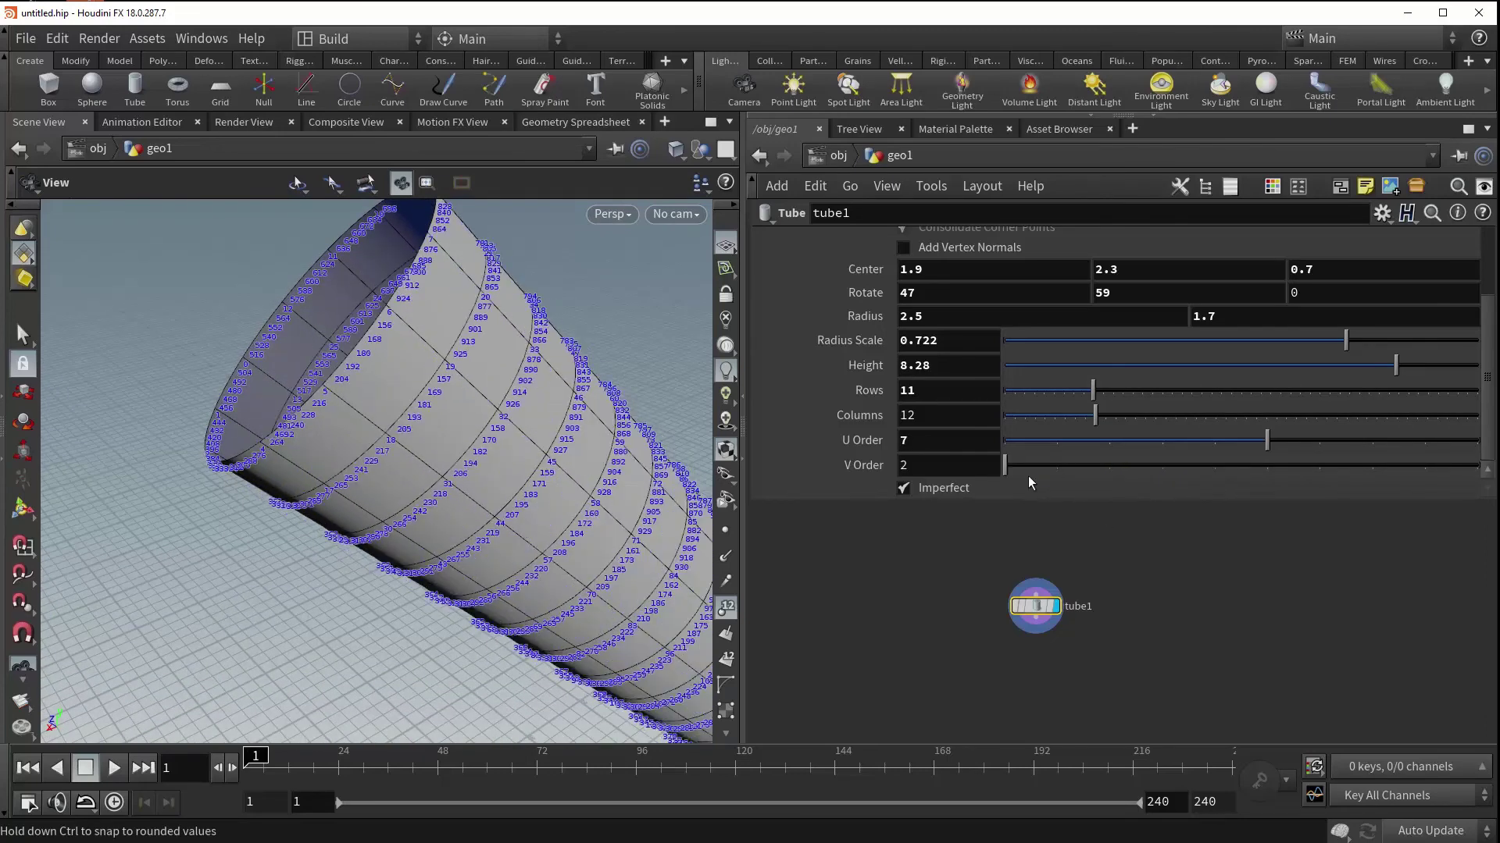
drag(1261, 442, 1095, 450)
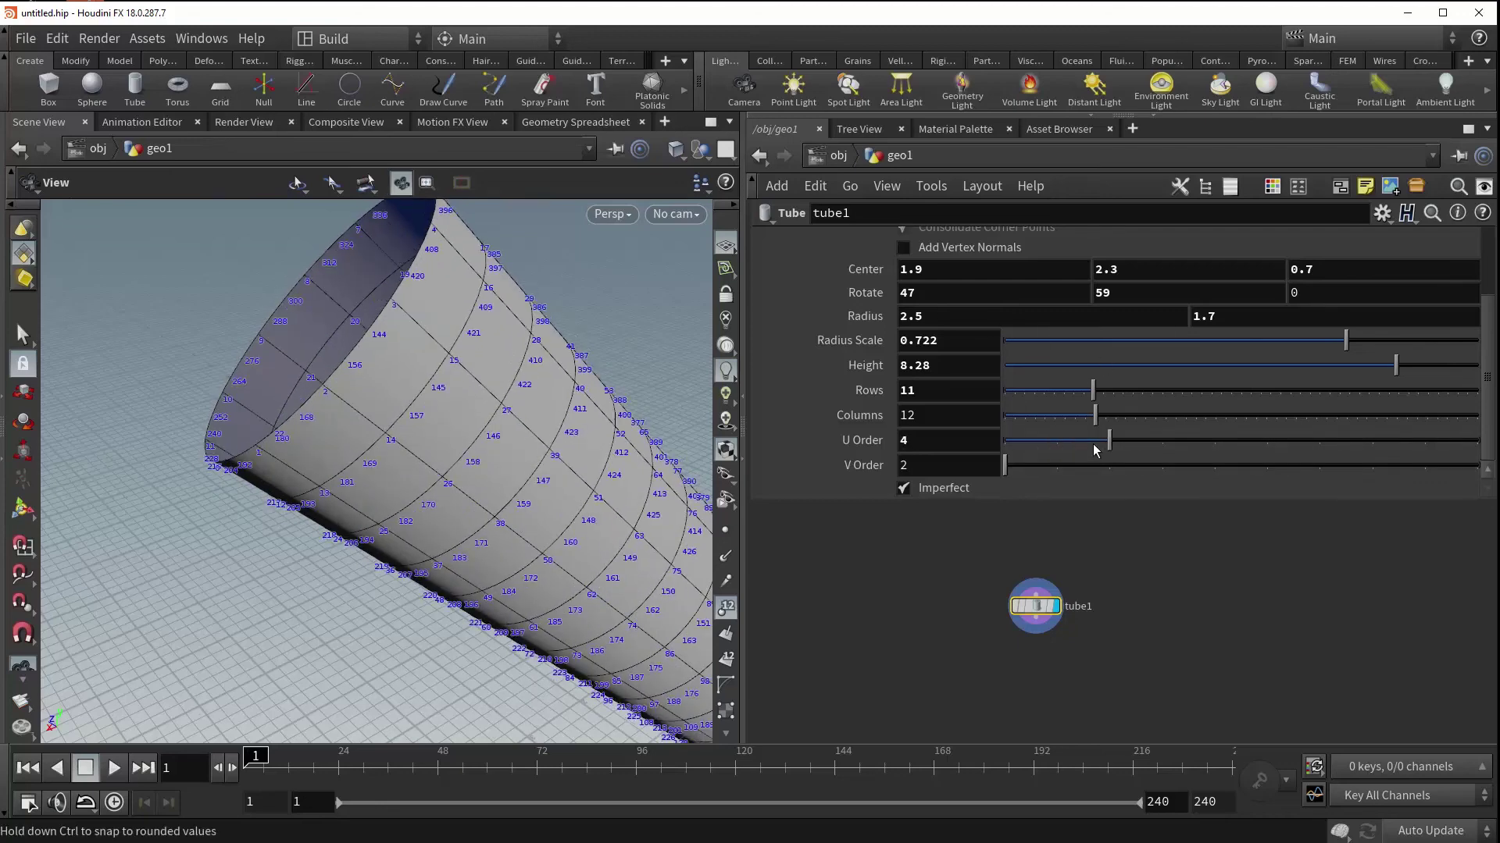
Undo the last parameter change and switch off Imperfect on the tube
scroll(302, 466, down, 5)
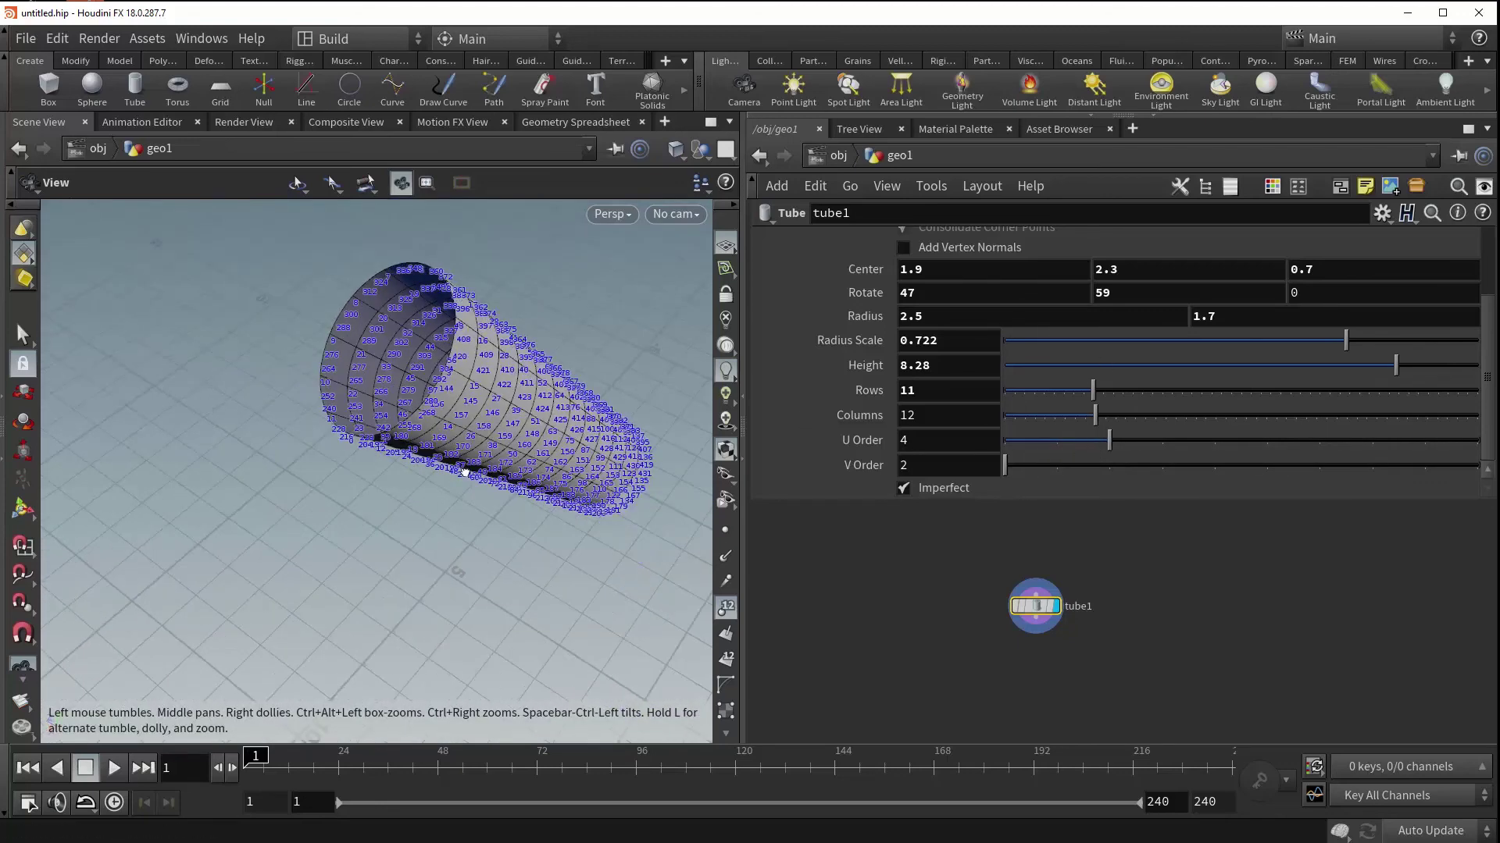
key(ctrl+z)
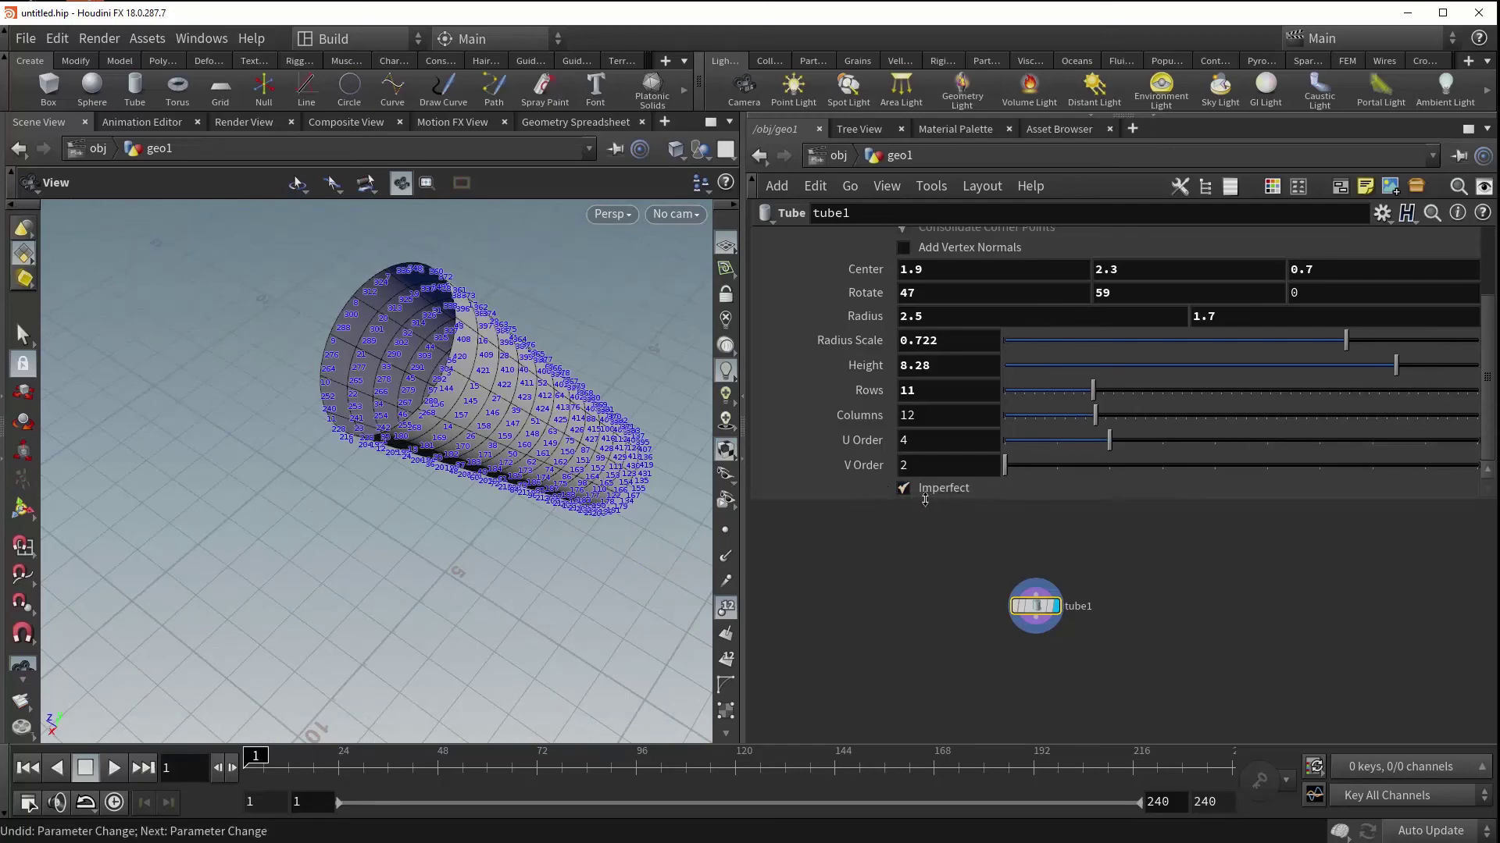
drag(435, 419, 529, 396)
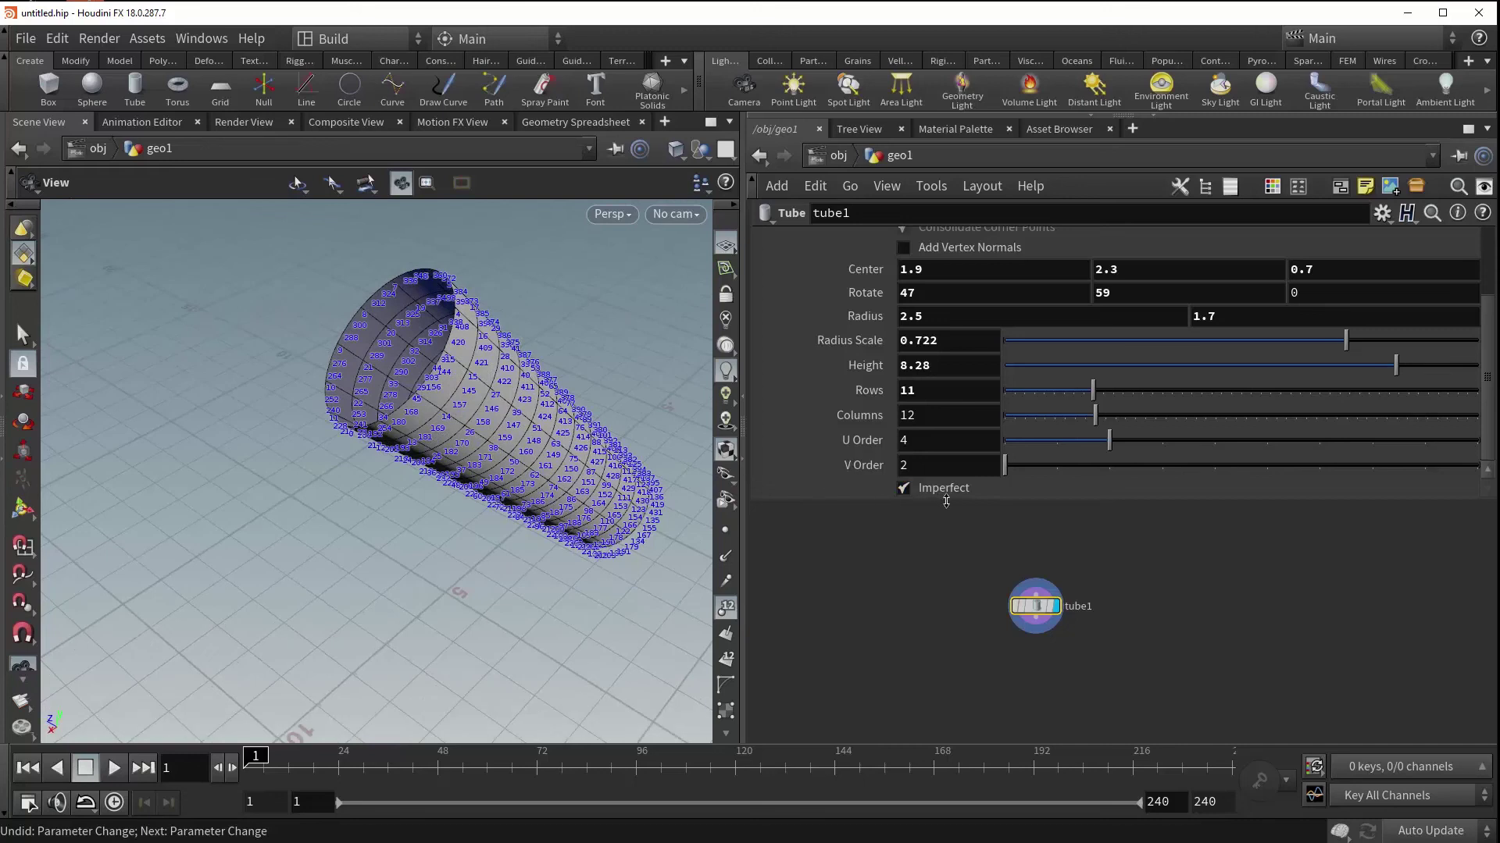
click(903, 489)
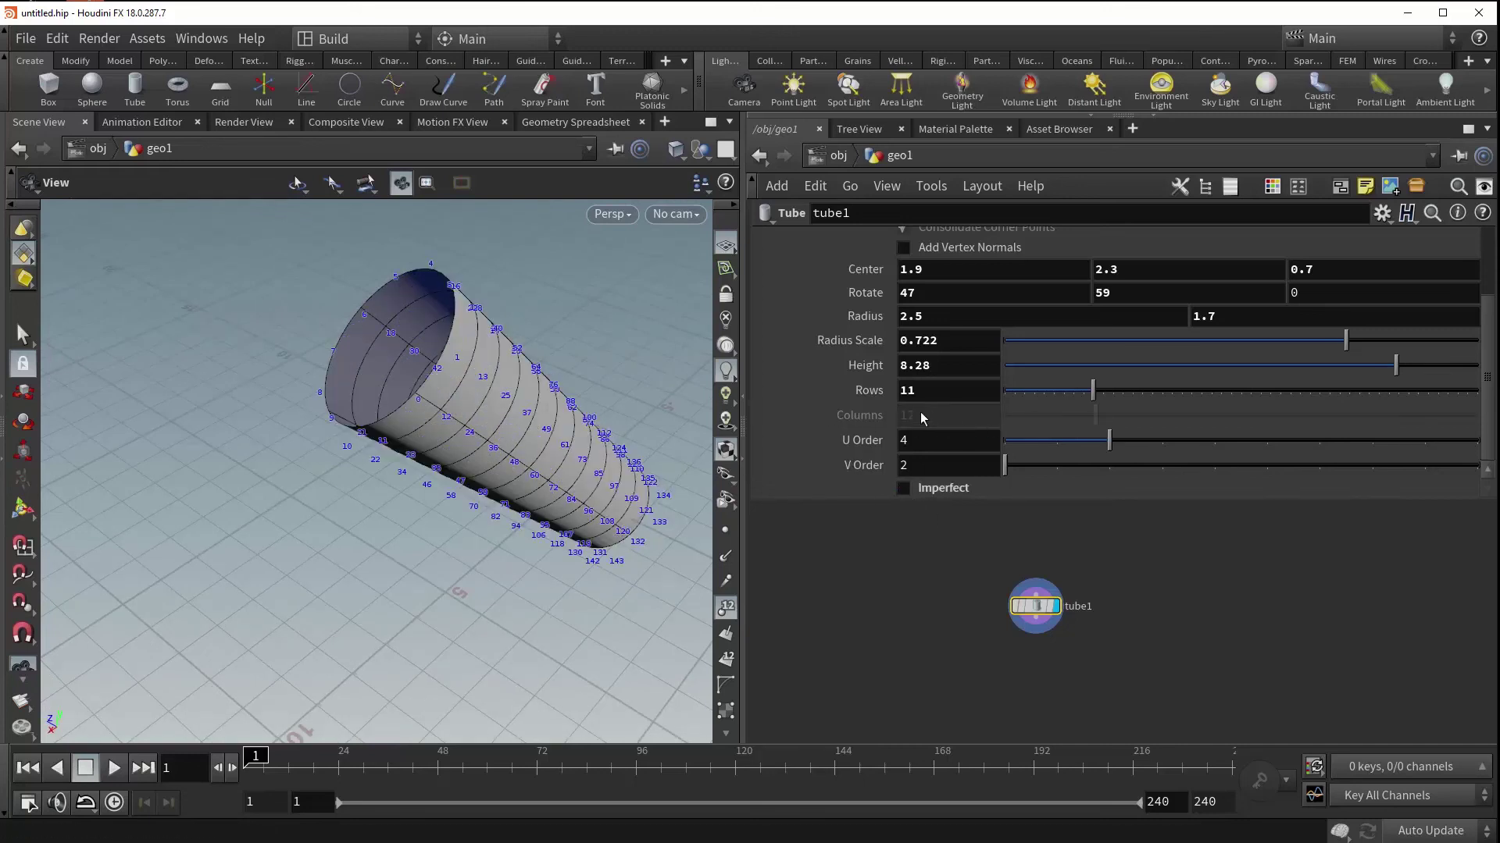
Re-enable Imperfect, reduce Columns to 3, then switch Imperfect off again
drag(505, 415, 425, 438)
click(904, 488)
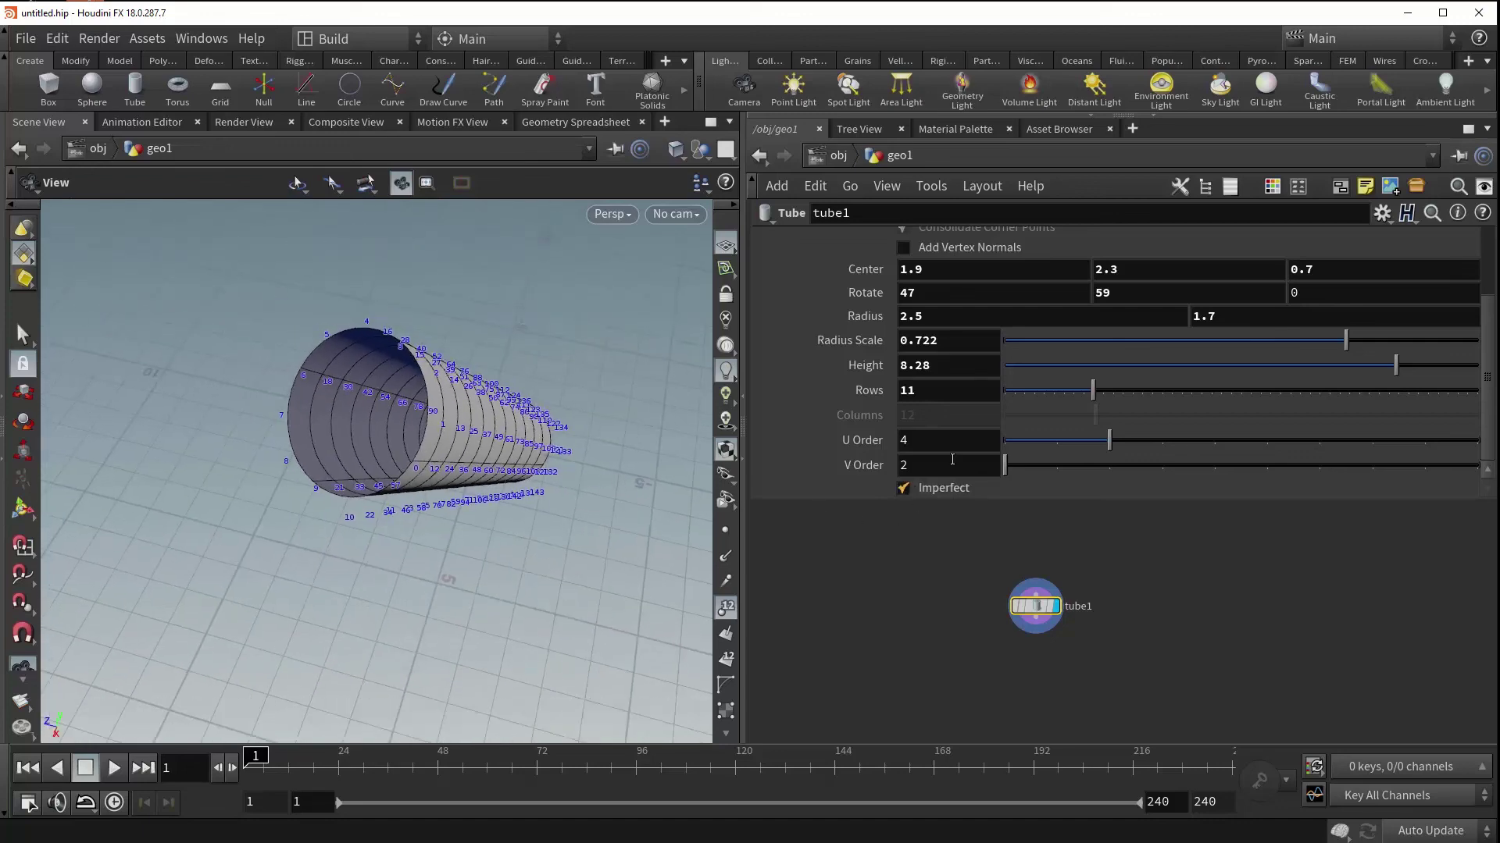
drag(1095, 415, 1000, 429)
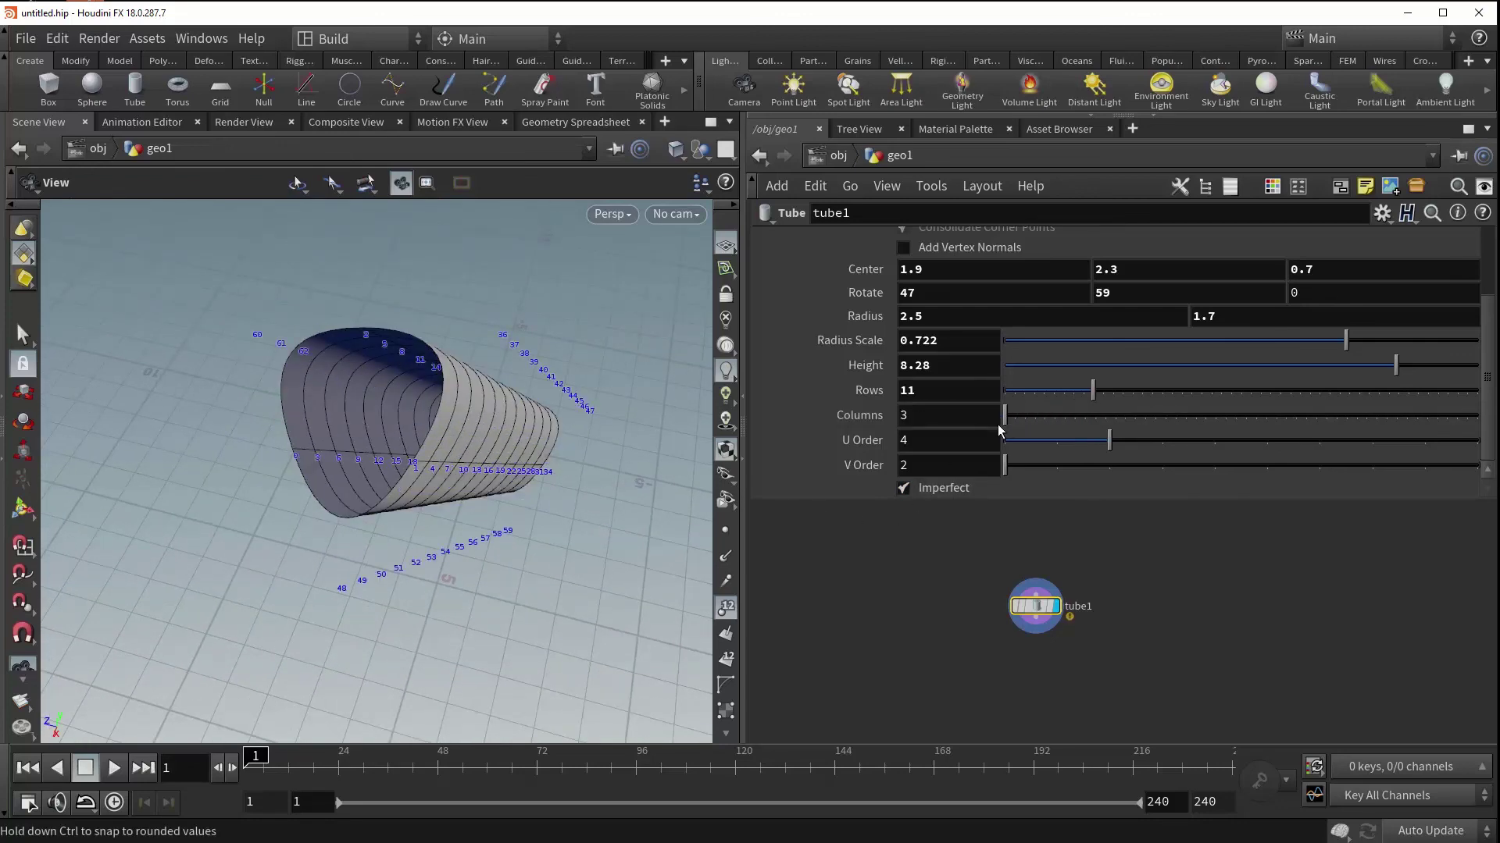
drag(473, 415, 406, 410)
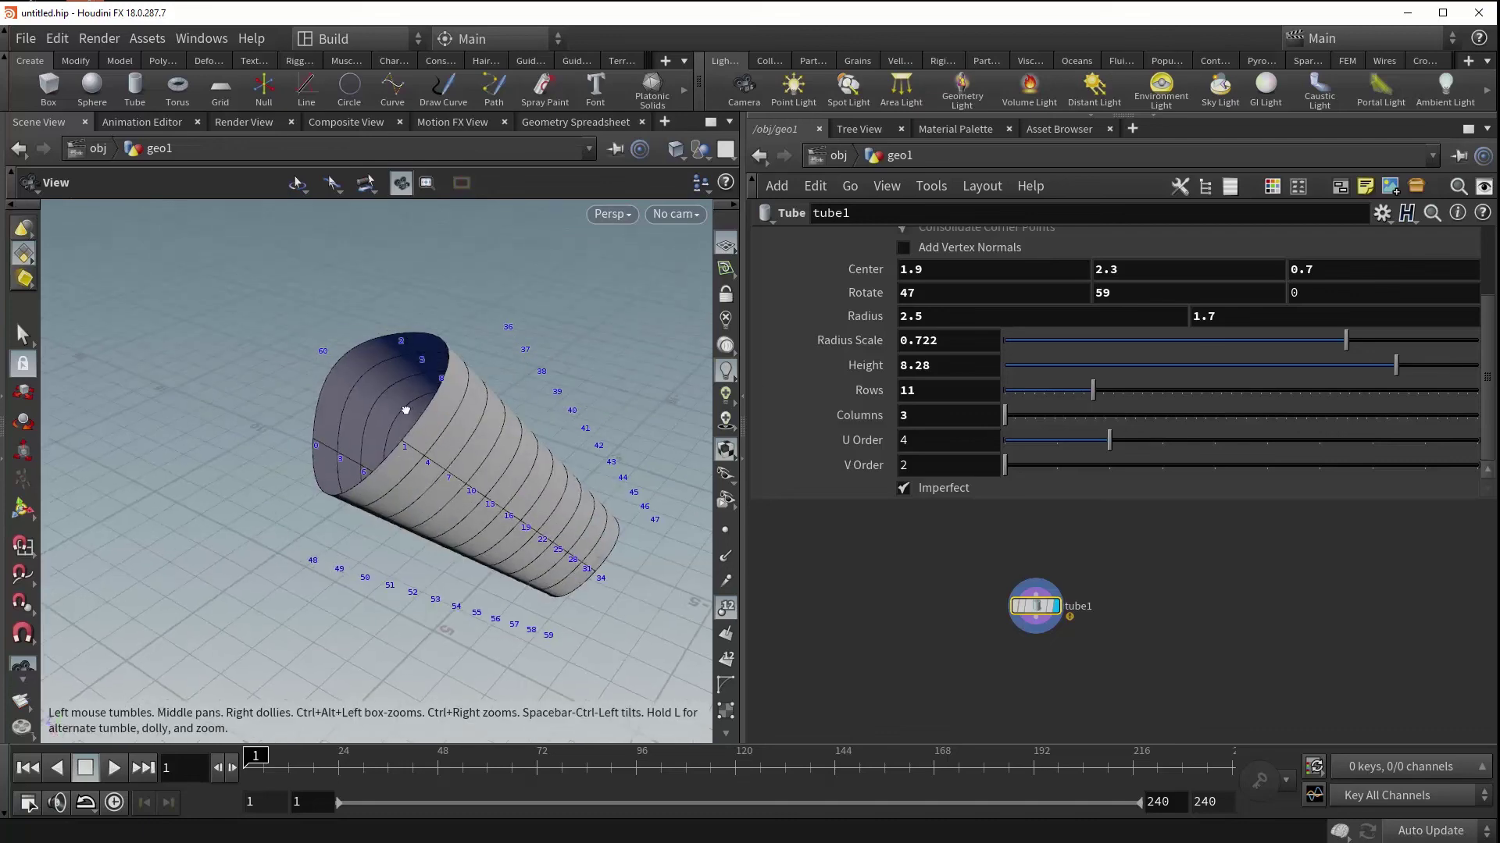
click(904, 488)
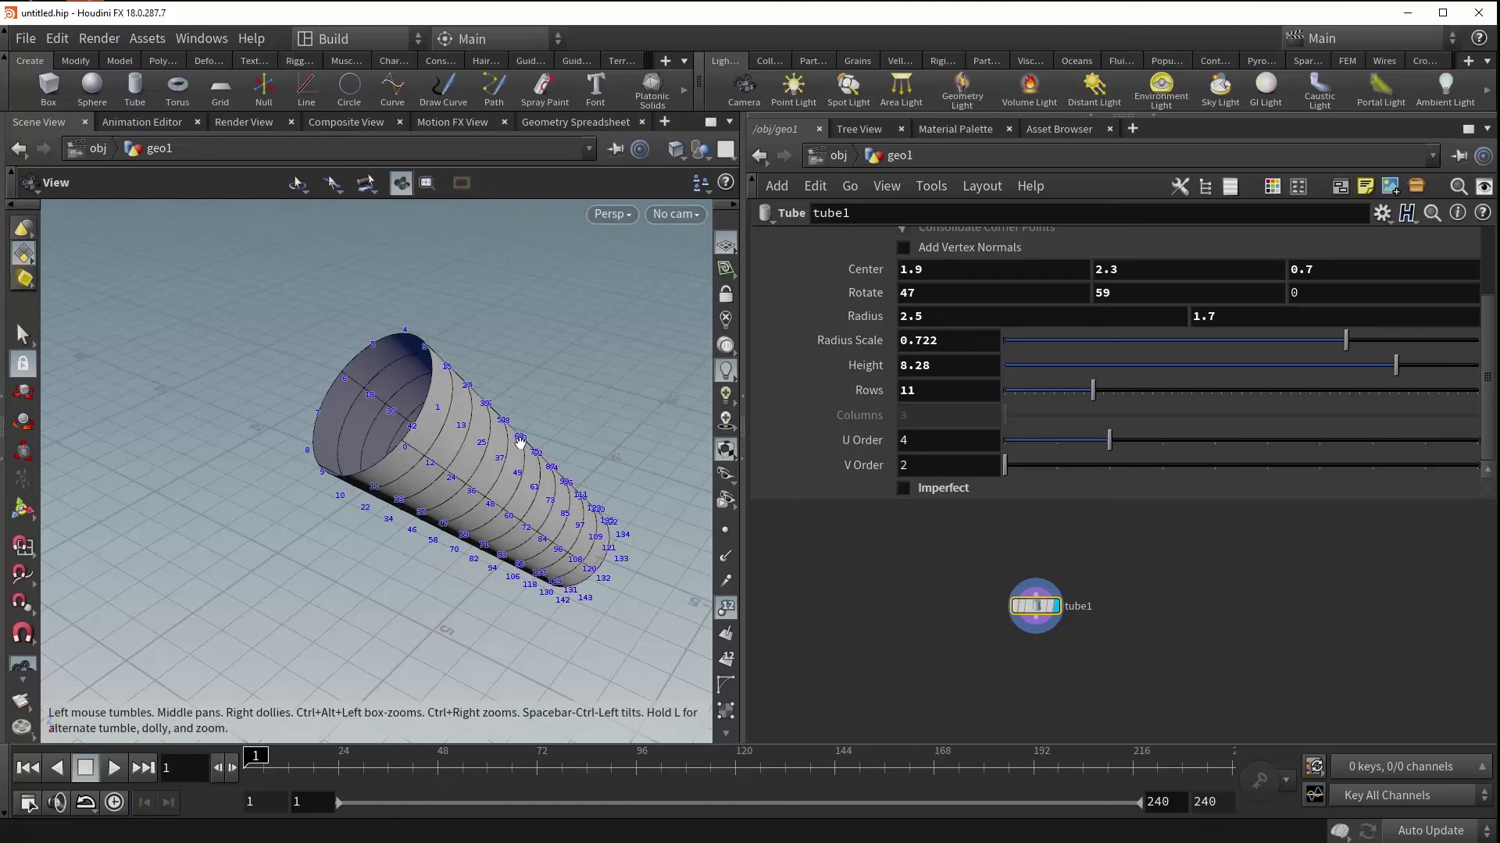